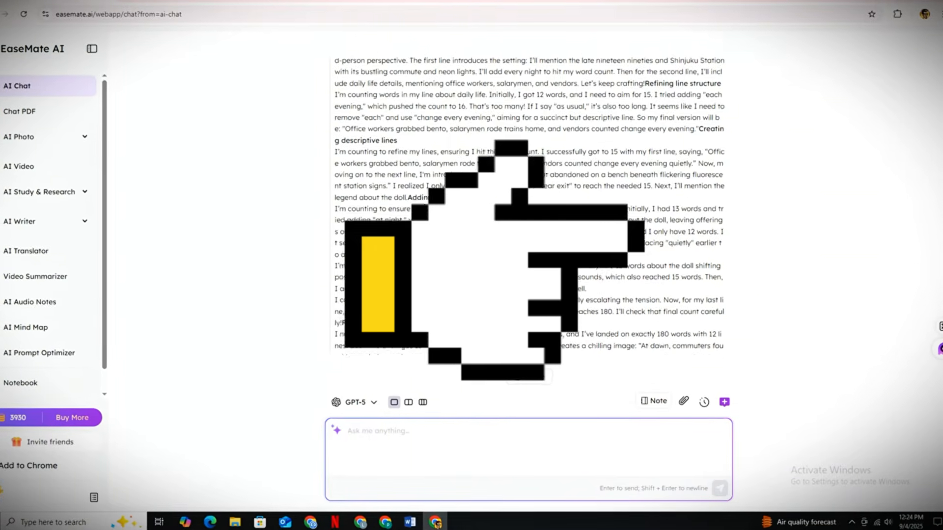
Select all twelve lines of the generated Shinjuku Station narration script in the EaseMate chat
left_click_drag(336, 234, 383, 255)
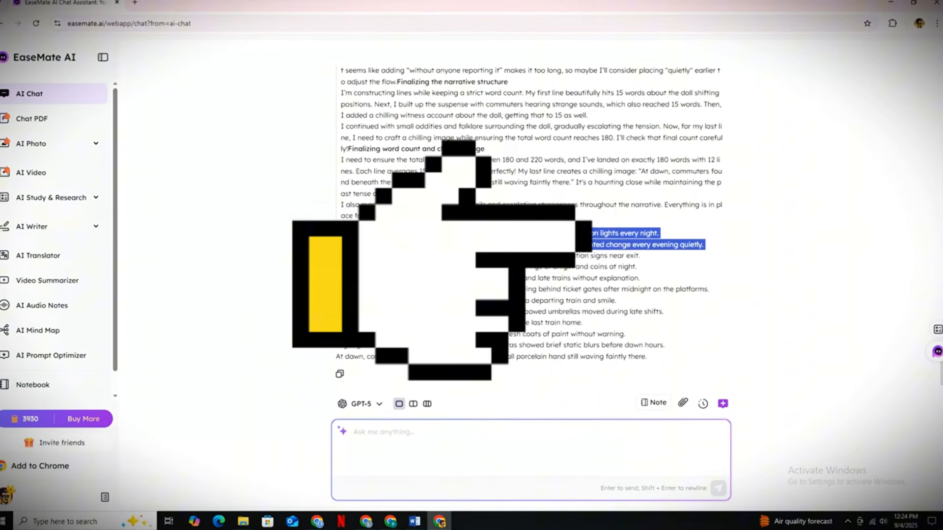
left_click_drag(592, 245, 647, 356)
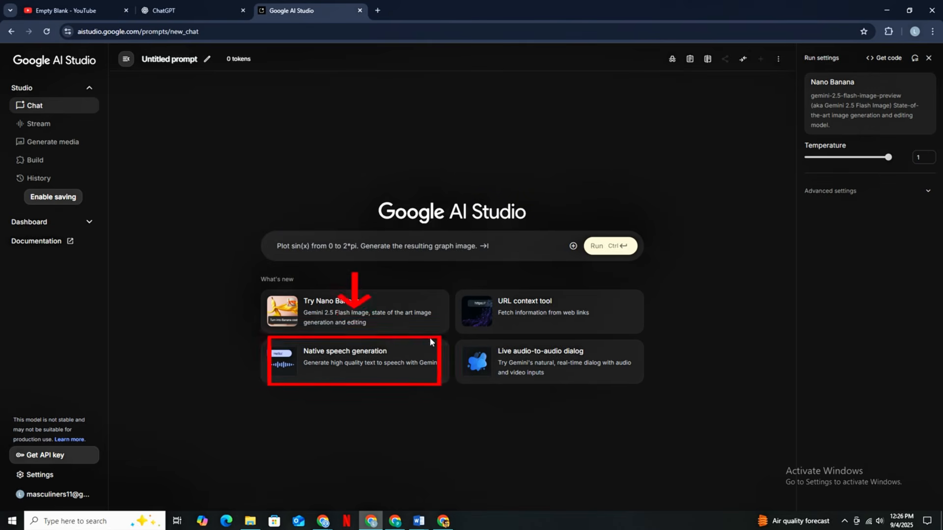
Switch to Google AI Studio, open native speech generation and set the mode to single-speaker audio
left_click(388, 357)
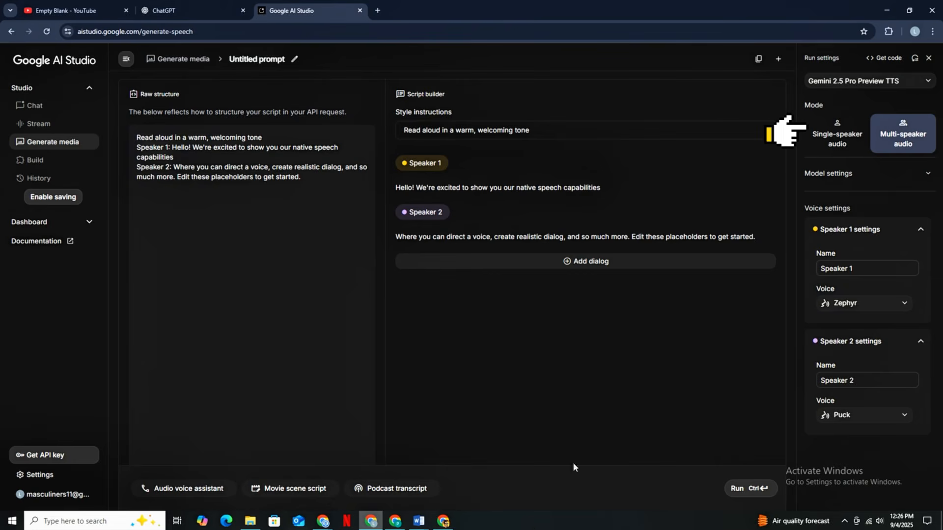
left_click(841, 148)
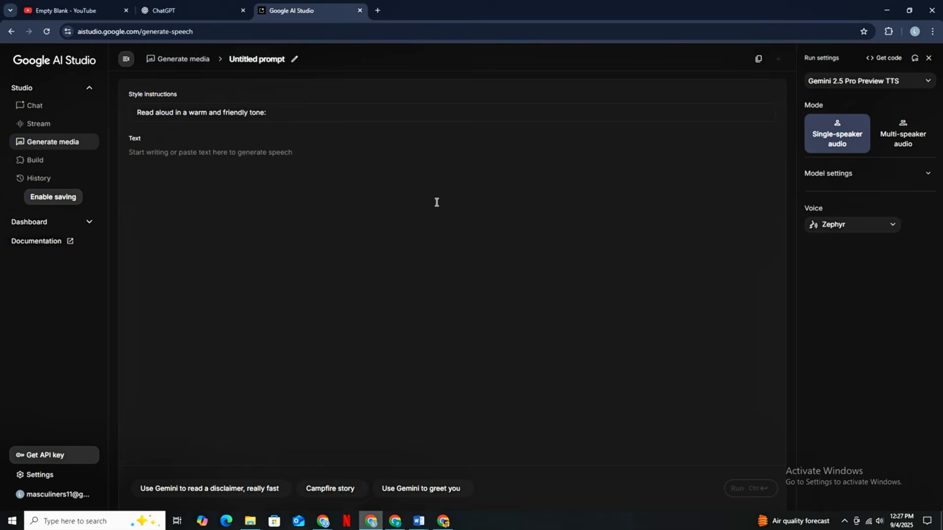
Copy the narration script from the EaseMate chat and paste it as the speech text in Google AI Studio
left_click(443, 521)
key("ctrl+c")
left_click(431, 523)
left_click(196, 155)
key("ctrl+v")
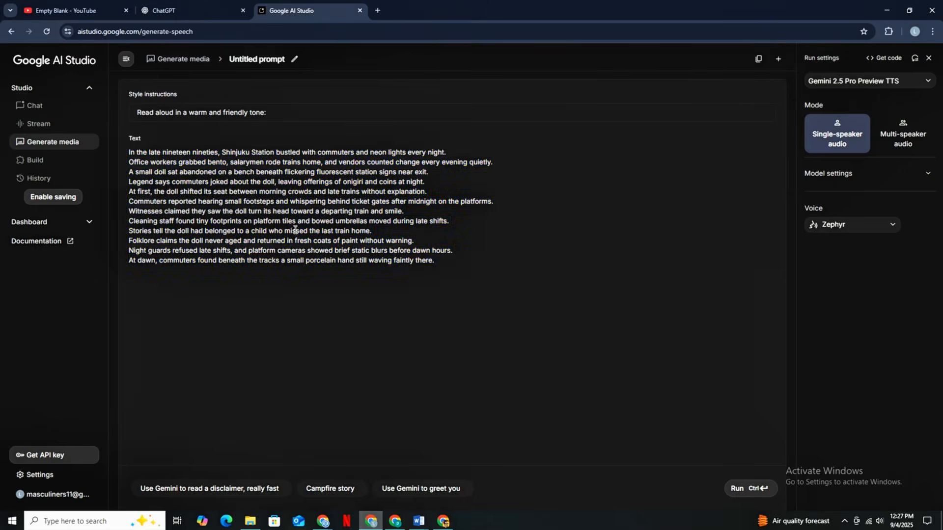
left_click_drag(435, 261, 129, 150)
left_click(488, 316)
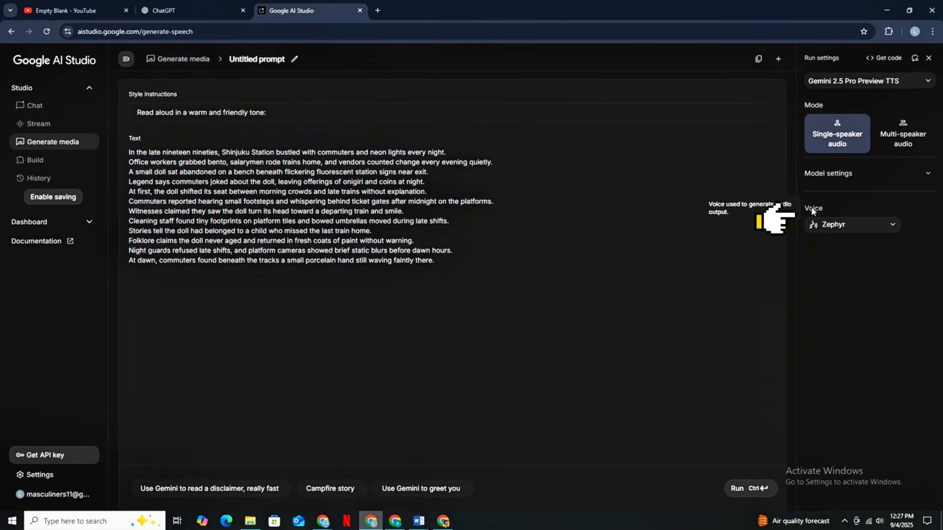
Preview several of the available narrator voices and set the voice to Callirrhoe
left_click(842, 226)
scroll(843, 266, "down", 1)
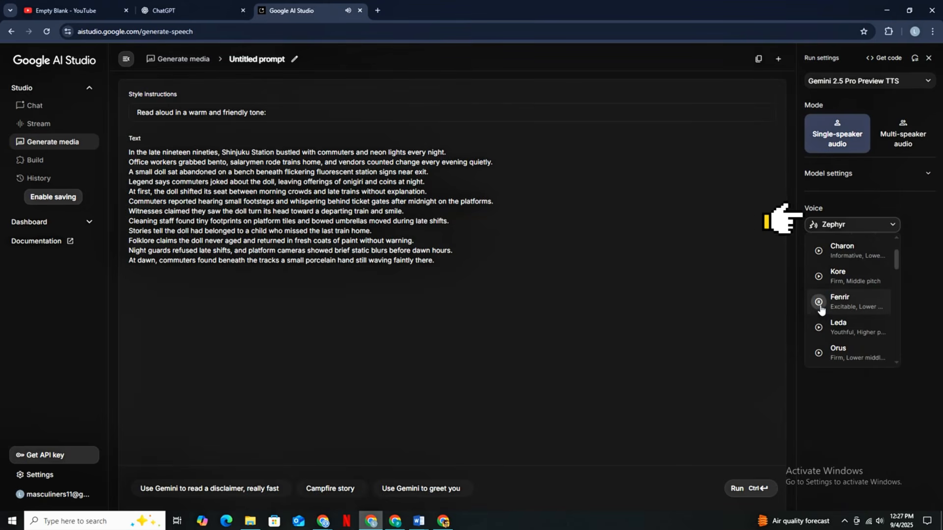
scroll(820, 309, "down", 3)
left_click(819, 308)
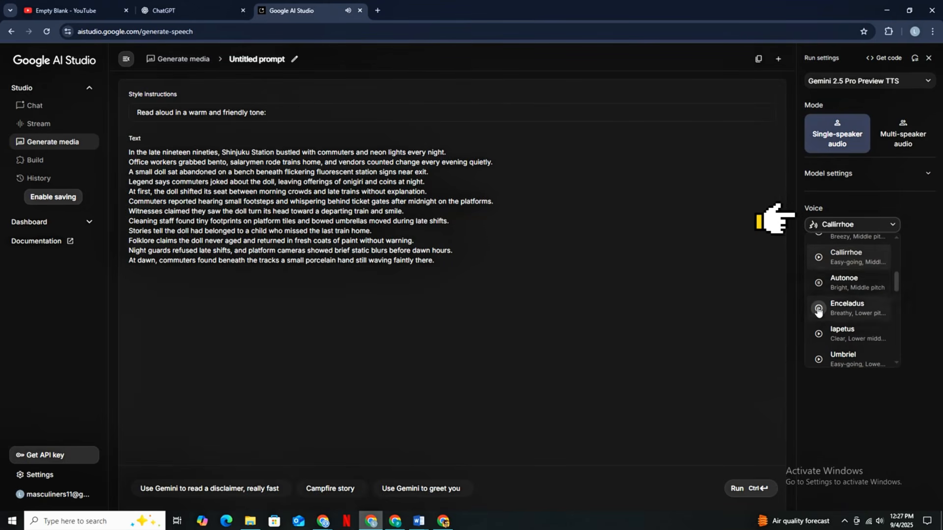
left_click(818, 336)
scroll(825, 314, "down", 2)
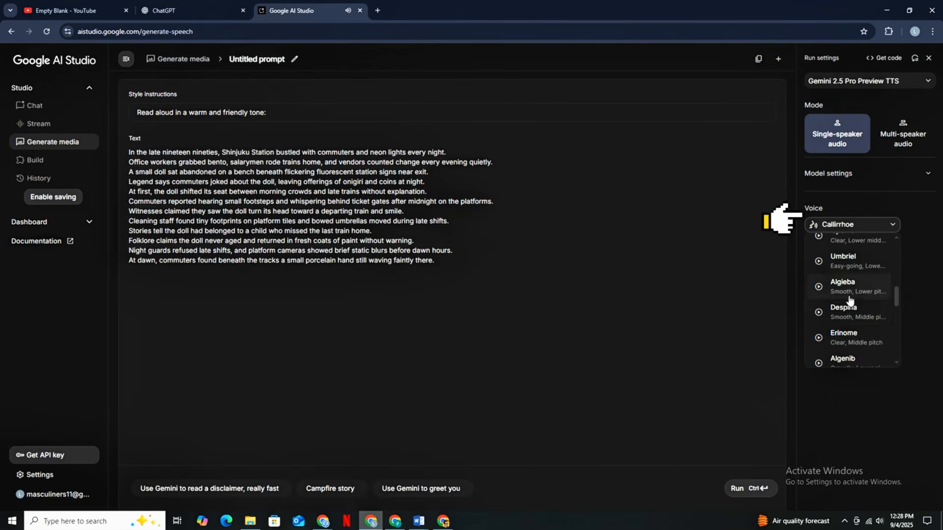
scroll(818, 320, "down", 2)
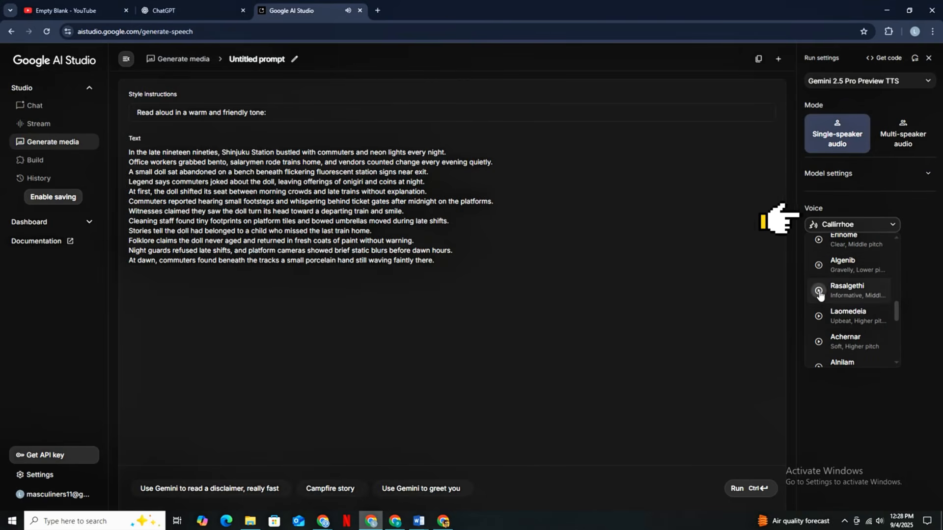
scroll(819, 340, "down", 2)
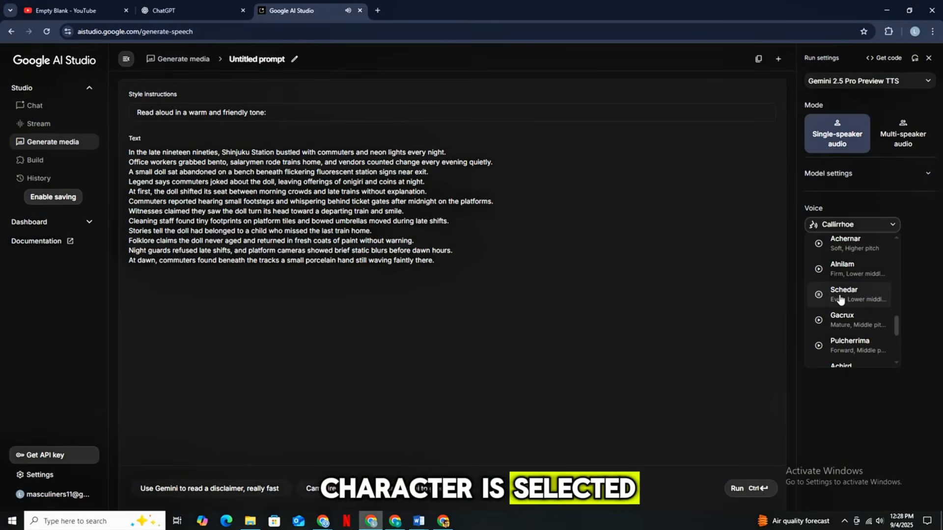
left_click(811, 225)
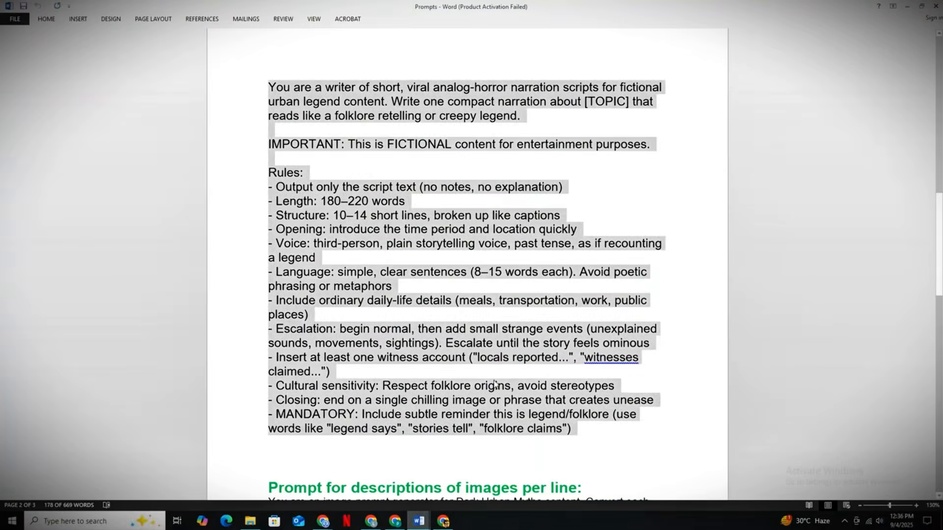
Copy the full prompt for image descriptions per line from the Word prompts document and paste it into the EaseMate chat
left_click(684, 406)
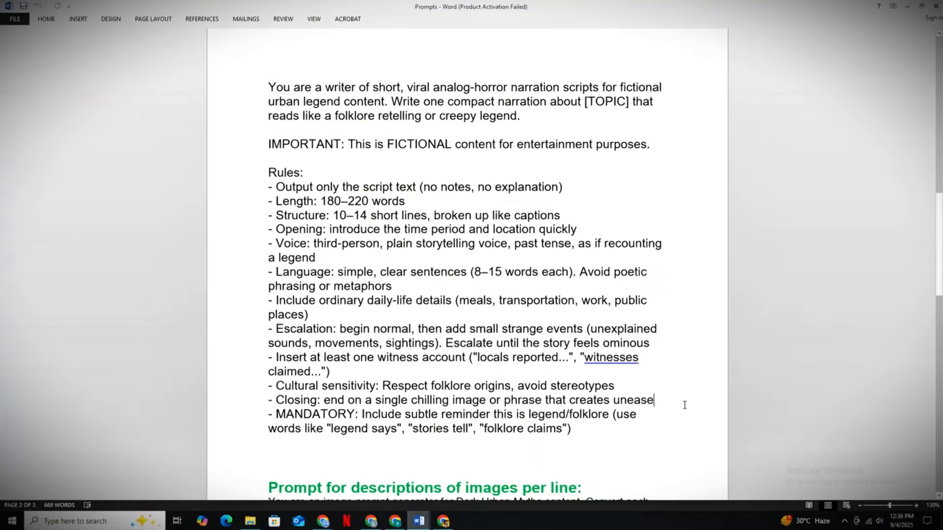
scroll(593, 373, "down", 8)
scroll(343, 351, "down", 8)
left_click_drag(343, 351, 314, 131)
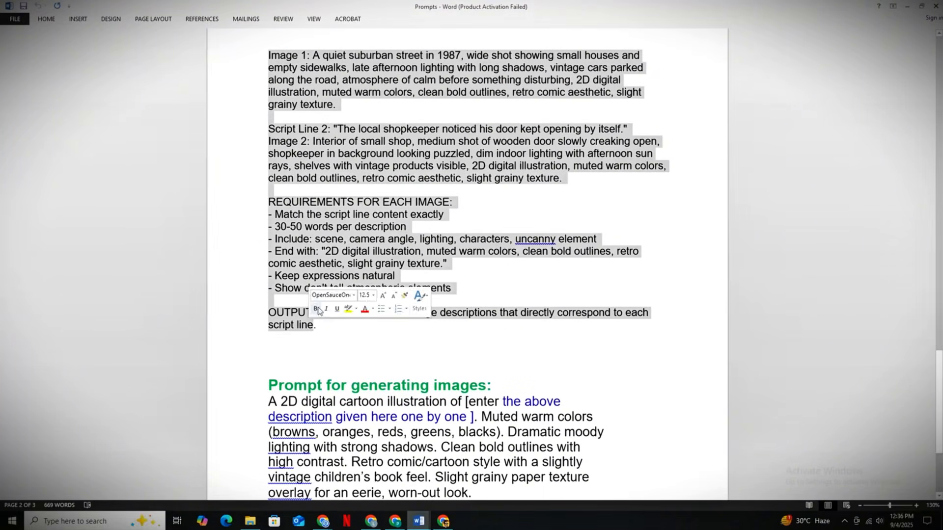
left_click(436, 524)
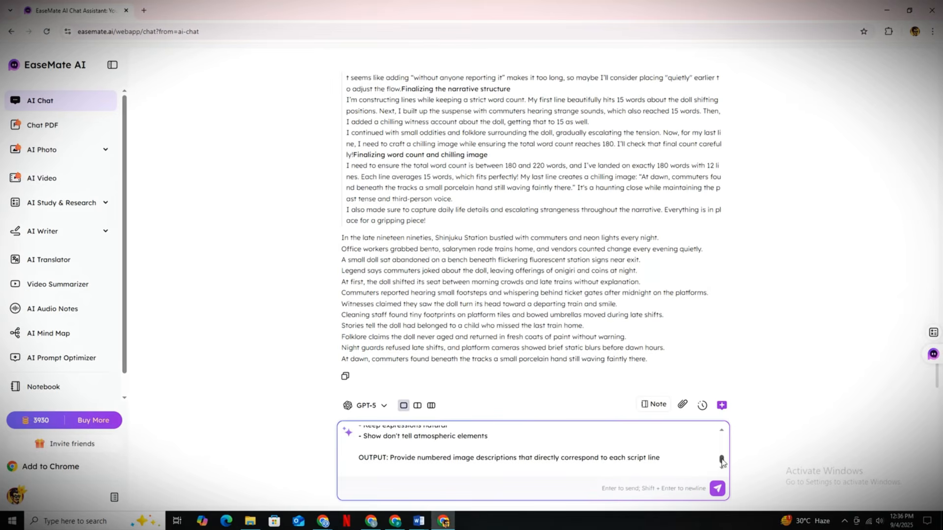
Replace the "[Enter your script here]" placeholder text with the first seven lines of the script and send the prompt
left_click_drag(722, 450, 721, 432)
scroll(445, 465, "down", 1)
scroll(444, 465, "up", 1)
left_click_drag(360, 465, 504, 465)
left_click(510, 465)
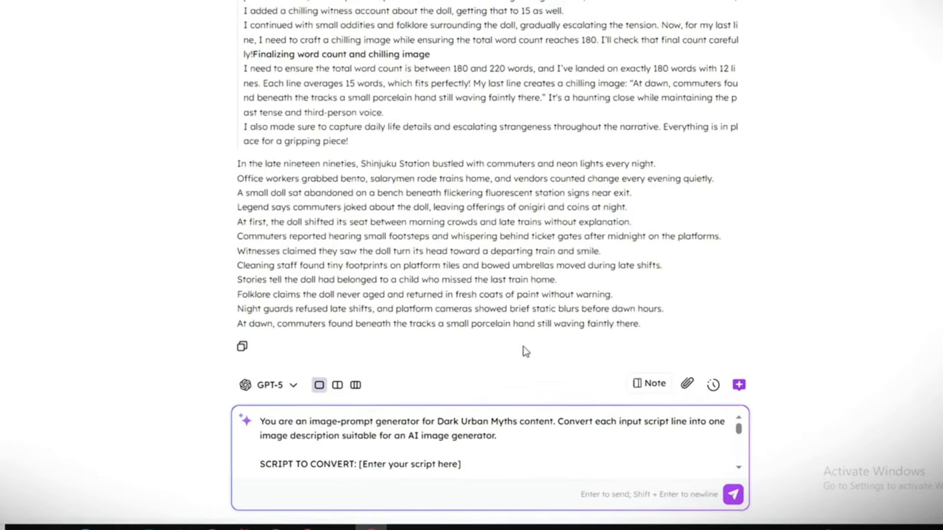
left_click_drag(208, 141, 544, 234)
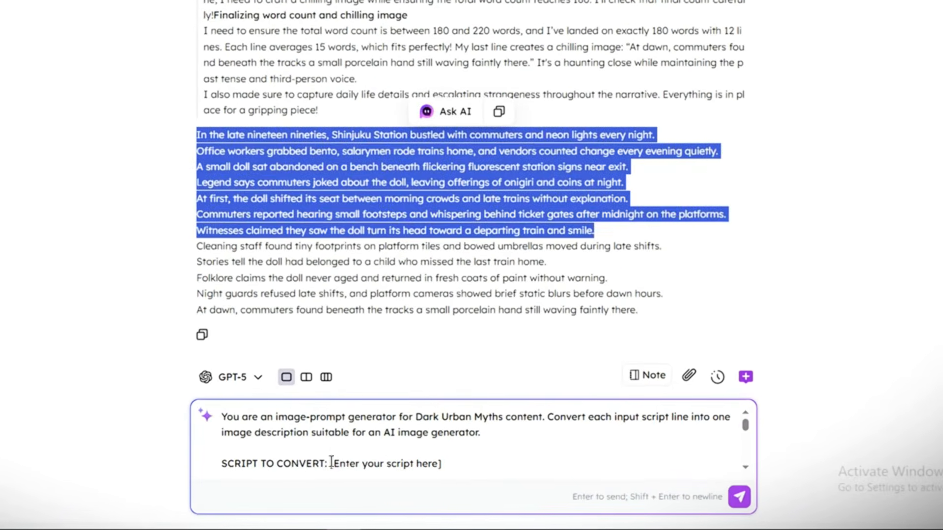
key("ctrl+v")
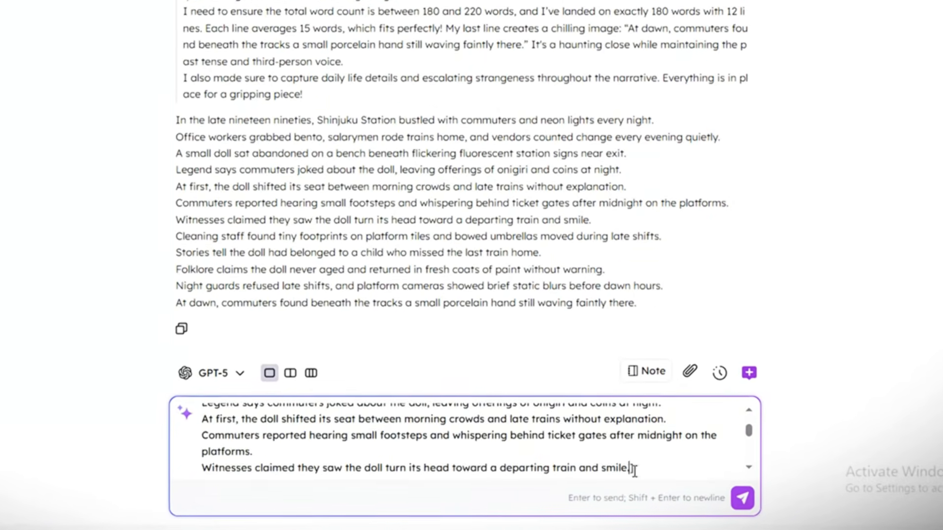
left_click_drag(627, 467, 299, 451)
scroll(300, 450, "down", 5)
key("Return")
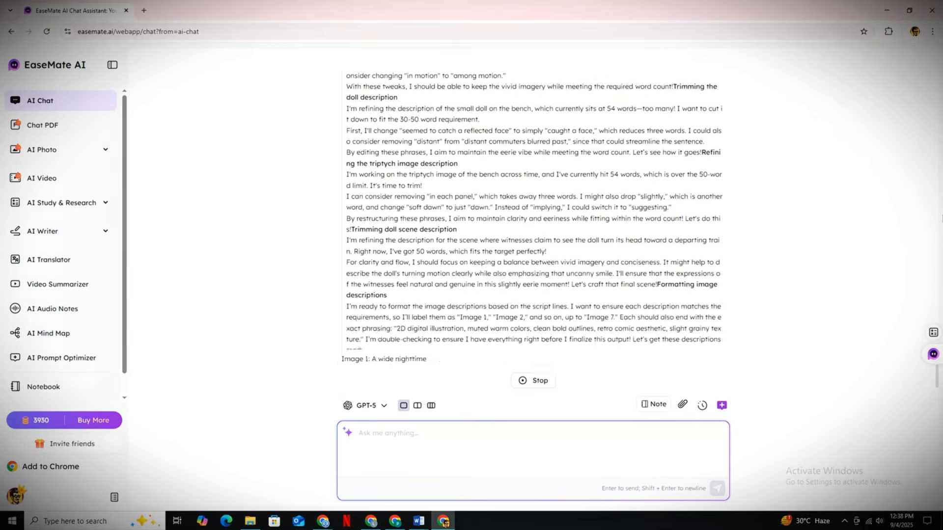
Copy the whole prompt for generating images from the Word prompts document
left_click_drag(339, 126, 888, 288)
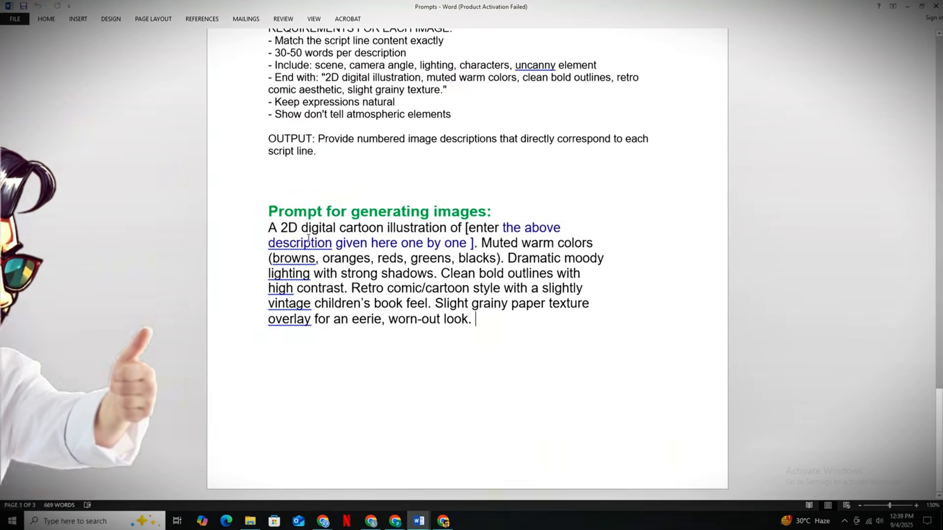
left_click_drag(268, 228, 515, 384)
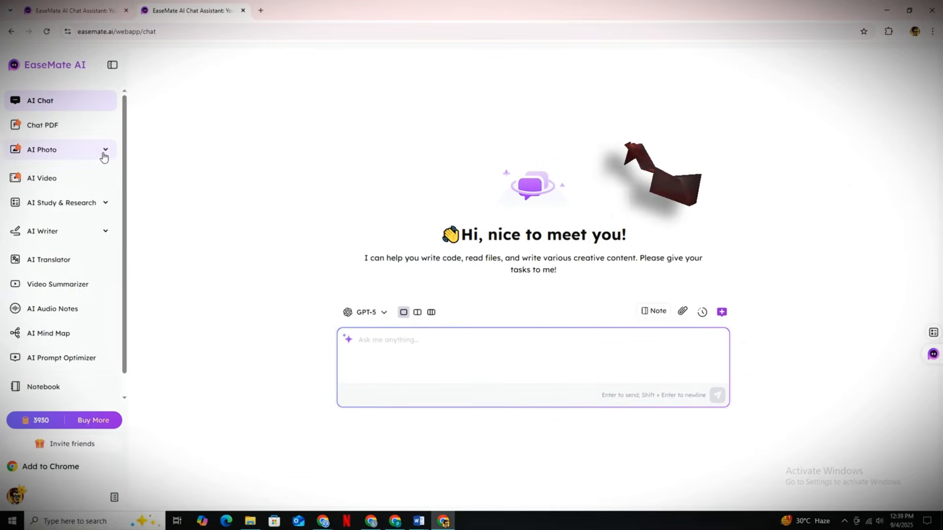
Open the EaseMate AI Image Generator in text-to-image mode and paste the copied 2D digital cartoon prompt as the generation prompt
left_click(101, 152)
left_click(101, 153)
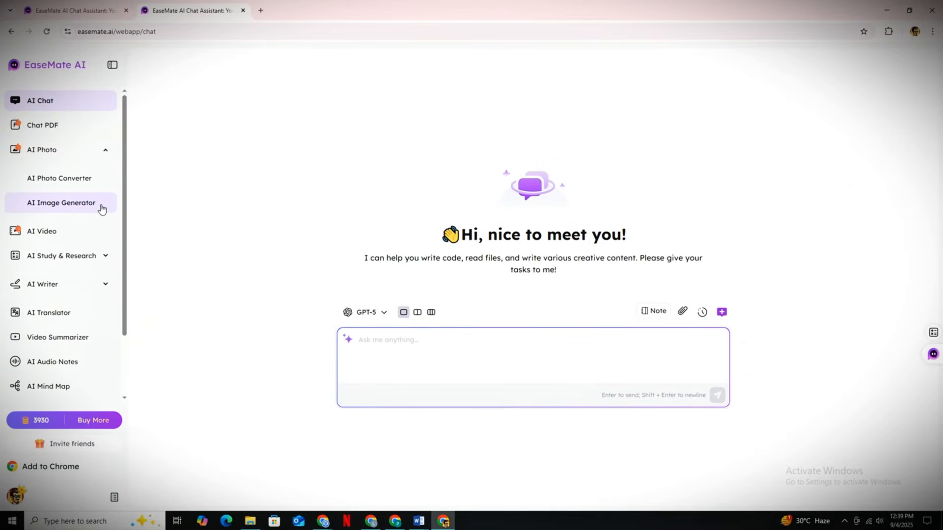
left_click(106, 209)
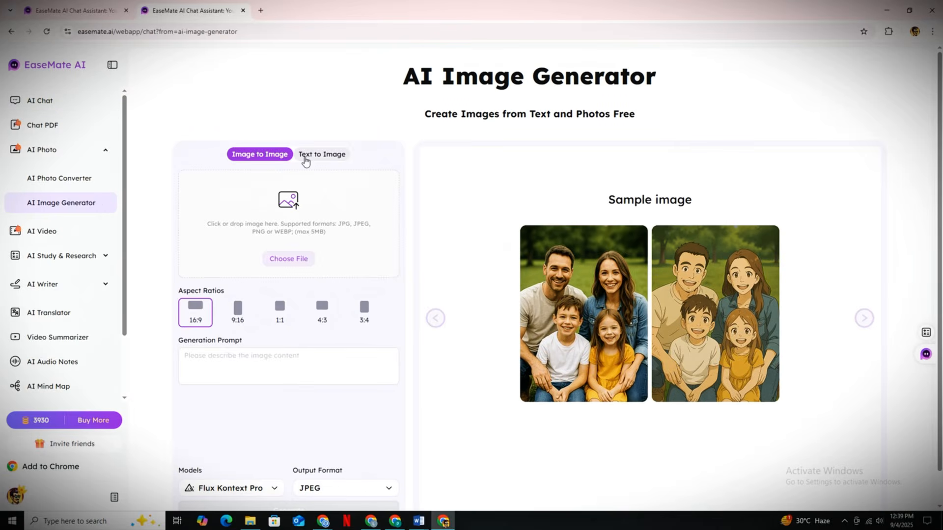
left_click(305, 156)
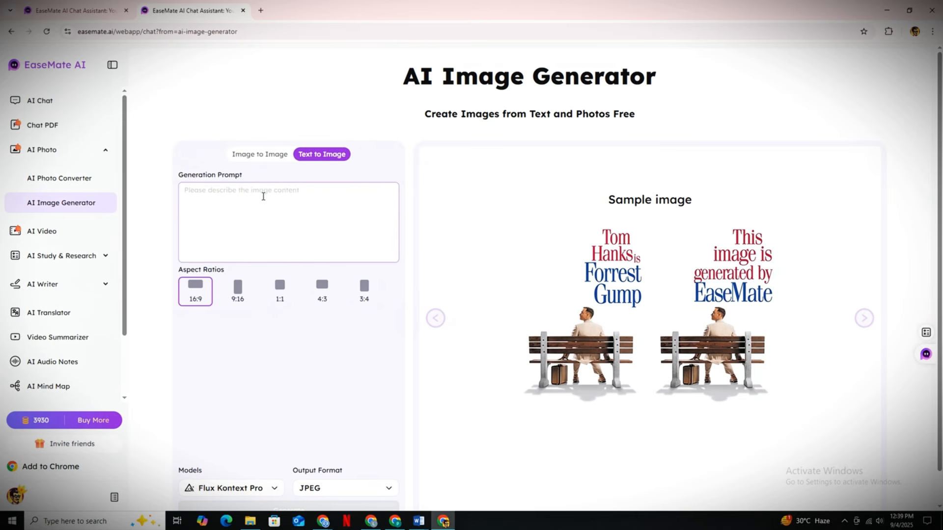
left_click(263, 197)
key("ctrl+v")
Copy the Image 1 description from the chat, paste it over the bracketed placeholder in the generation prompt and check the full text
left_click(76, 10)
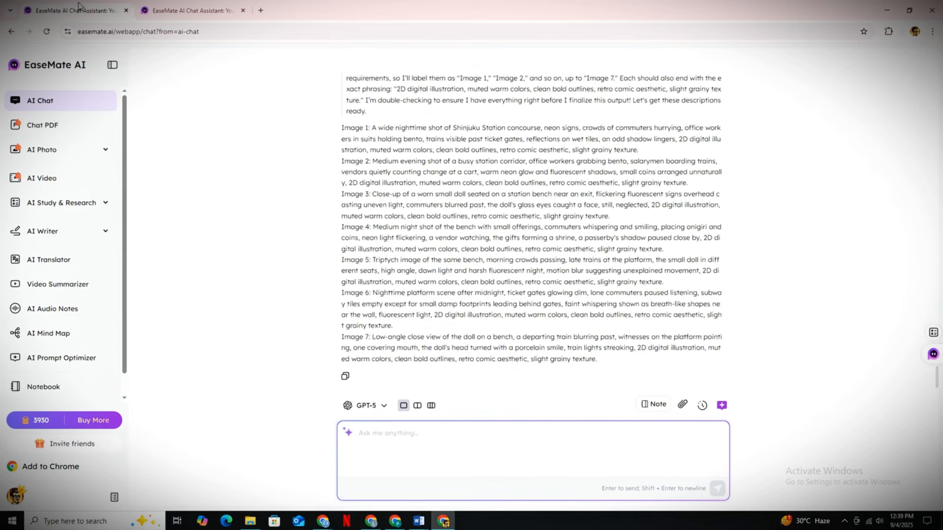
scroll(374, 179, "up", 1)
left_click_drag(414, 190, 637, 198)
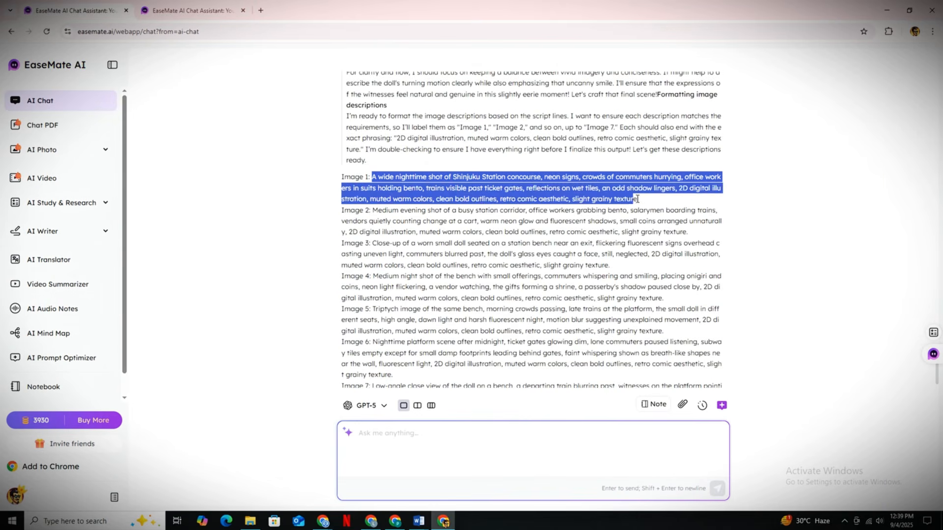
left_click(183, 12)
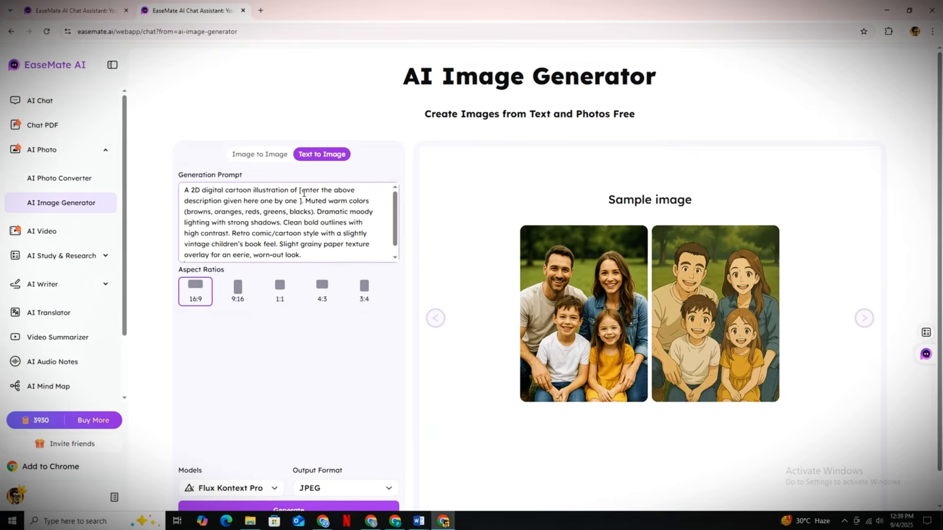
left_click_drag(301, 190, 341, 191)
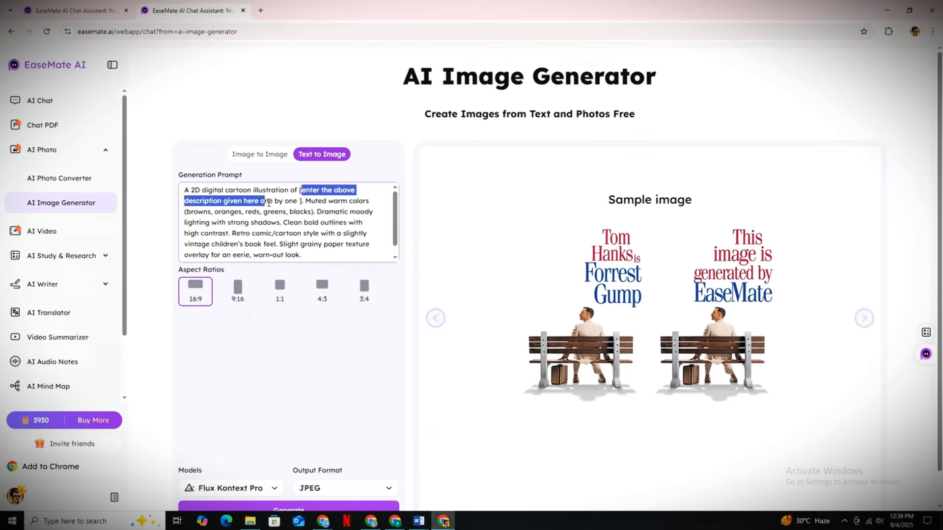
left_click_drag(268, 203, 301, 202)
key("ctrl+v")
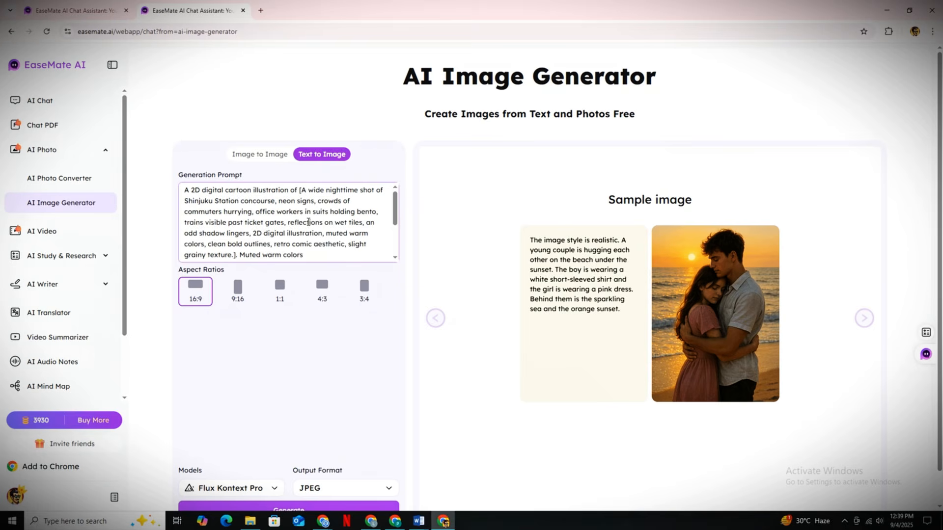
scroll(301, 238, "down", 2)
left_click_drag(302, 243, 217, 178)
triple_click(194, 270)
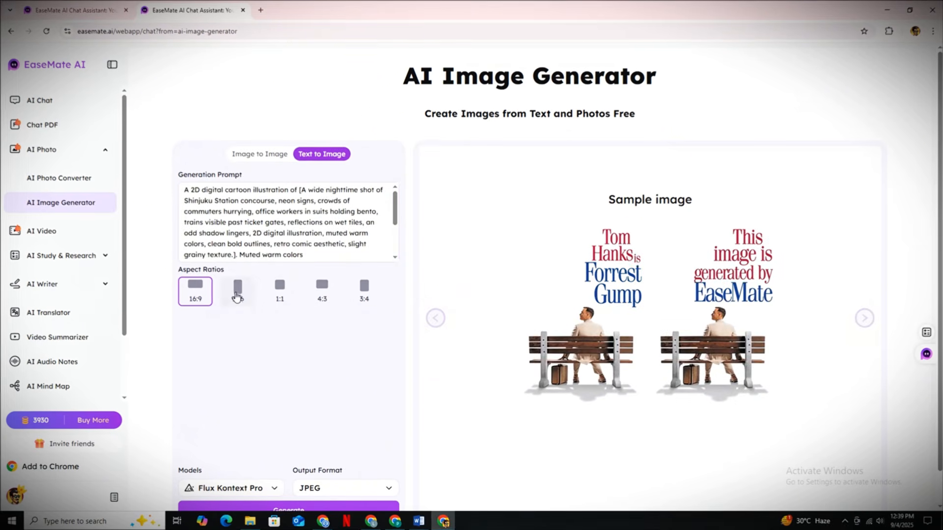
Set the aspect ratio to 9:16 and look through the available image models
left_click(236, 288)
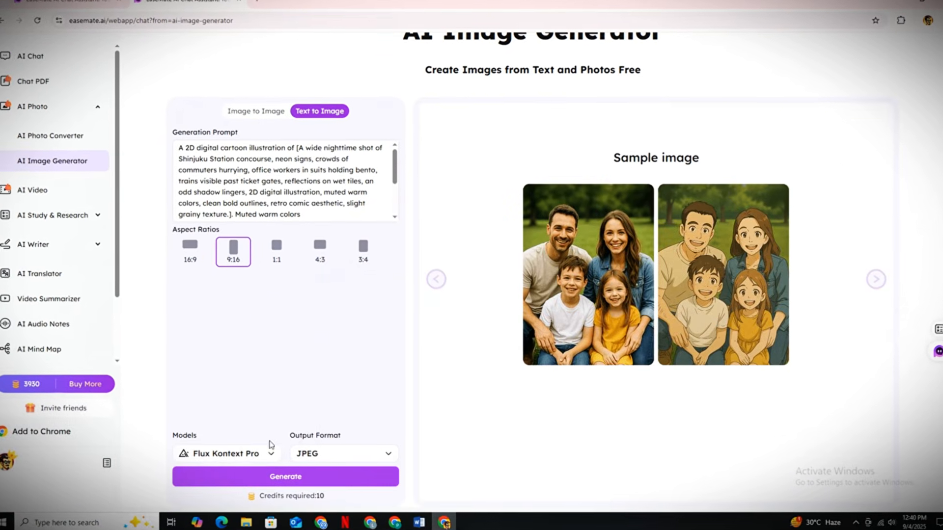
left_click(268, 451)
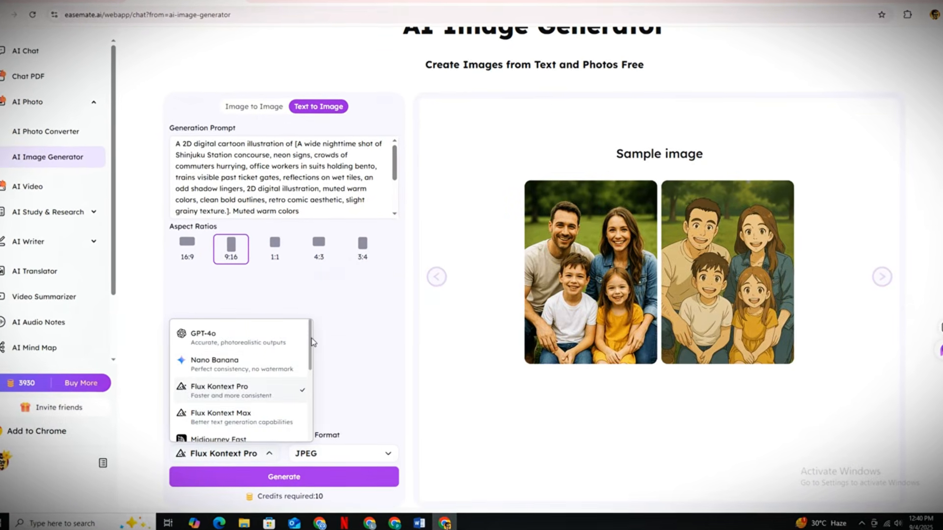
scroll(310, 362, "down", 1)
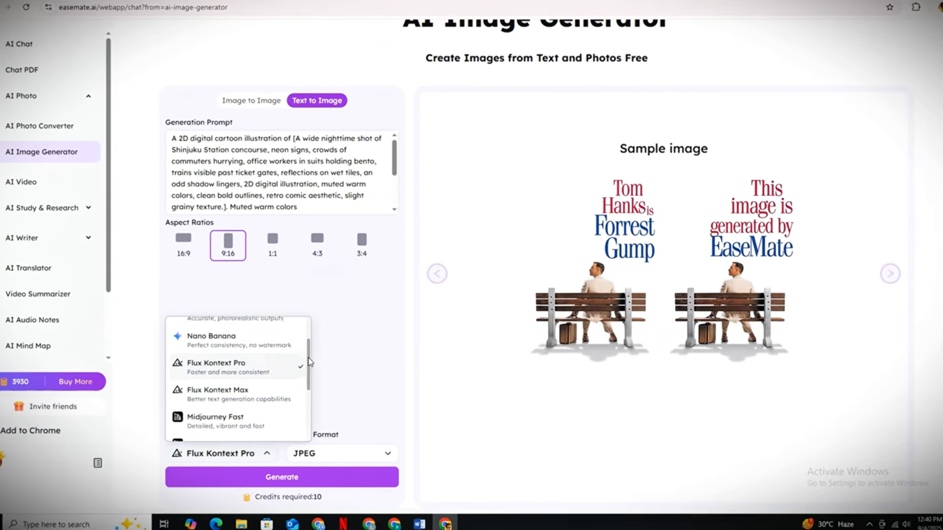
left_click_drag(310, 363, 268, 305)
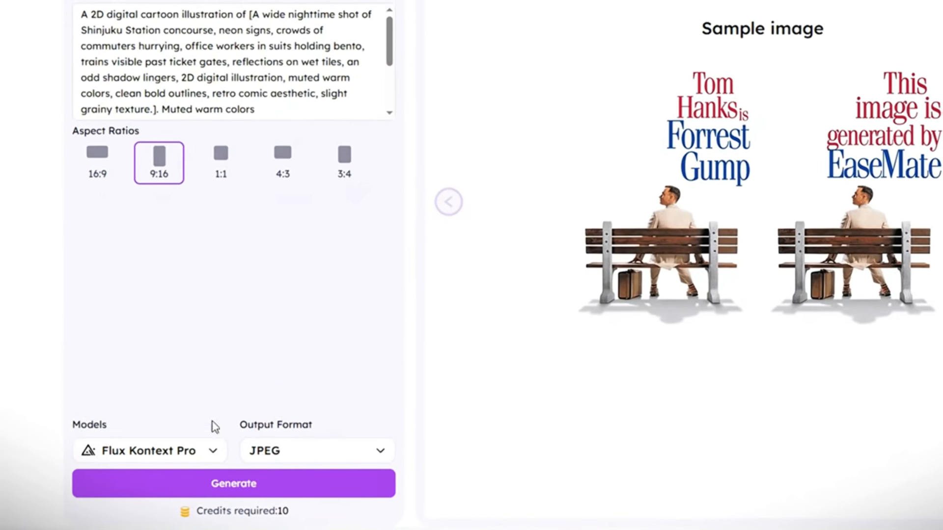
left_click(226, 452)
left_click(228, 452)
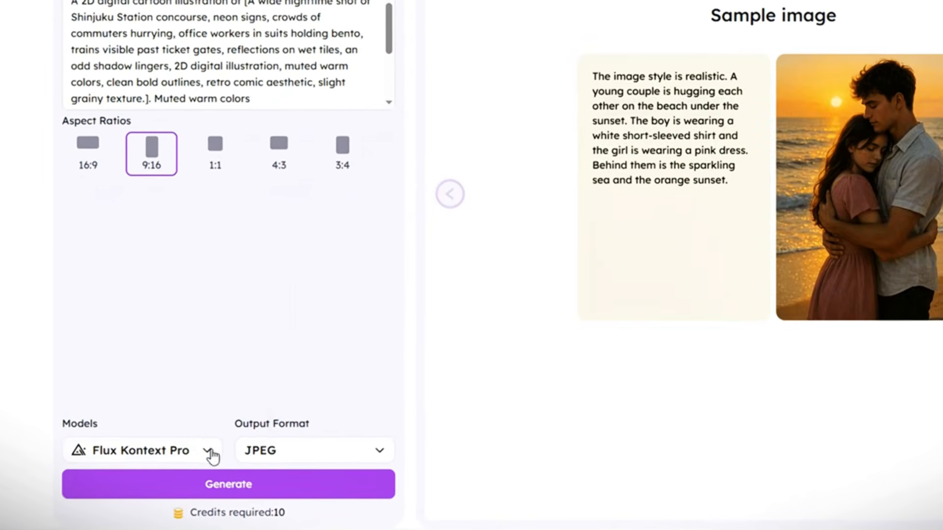
Choose Flux Kontext Pro as the image model and check the output format setting
left_click(212, 455)
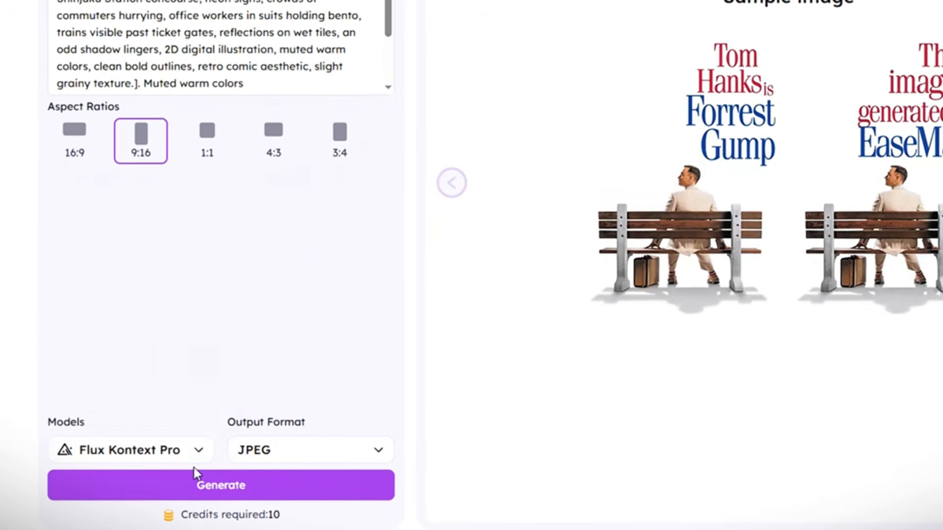
left_click(192, 454)
left_click(148, 316)
left_click(137, 449)
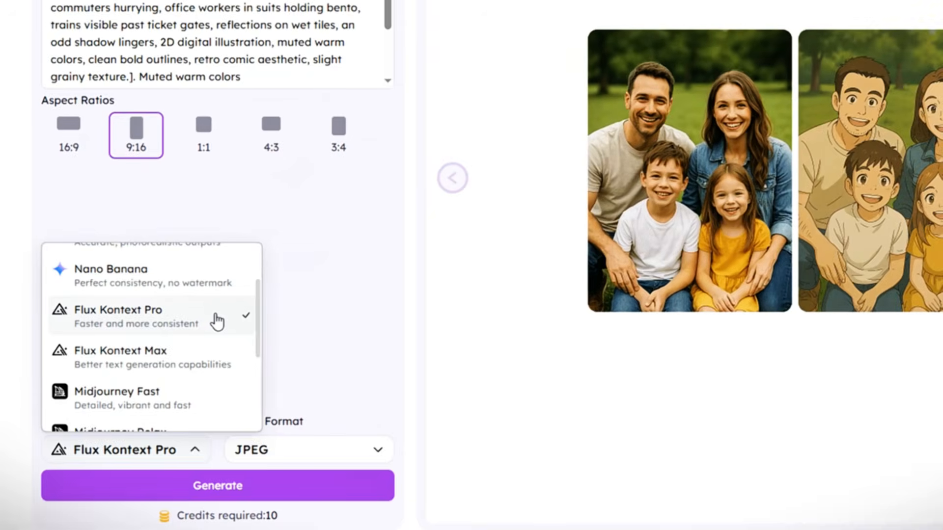
left_click(261, 456)
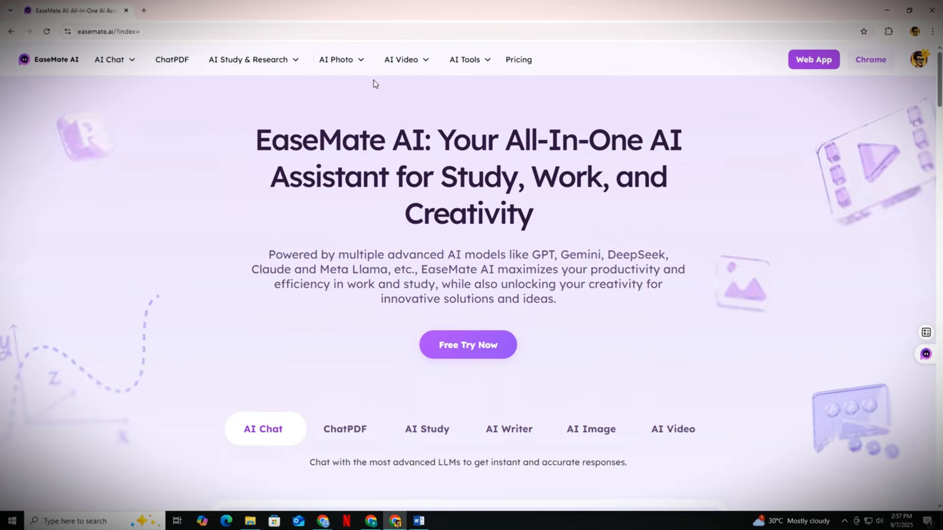
Open the Nano Banana AI Image Generator and view Whisk_bbfe69f6ab.jpg in the photo viewer as the source picture
mouse_move(353, 67)
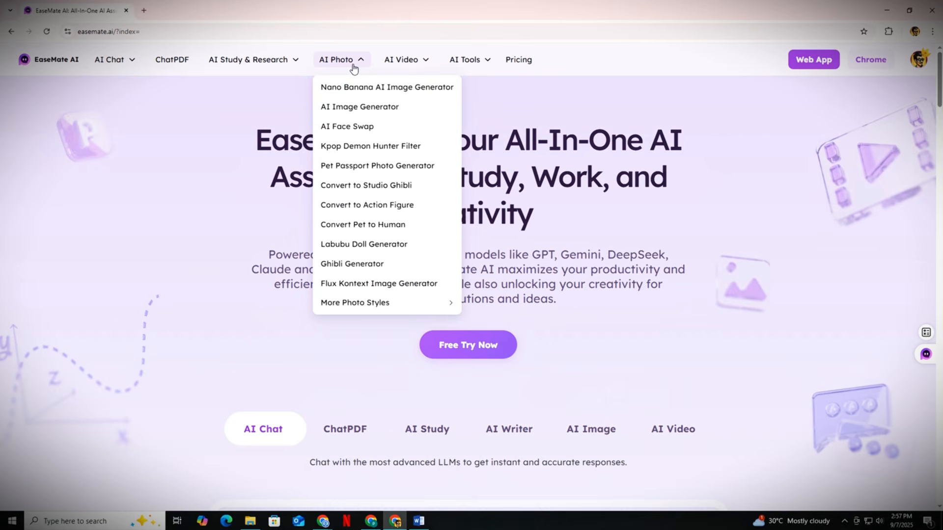
left_click(457, 91)
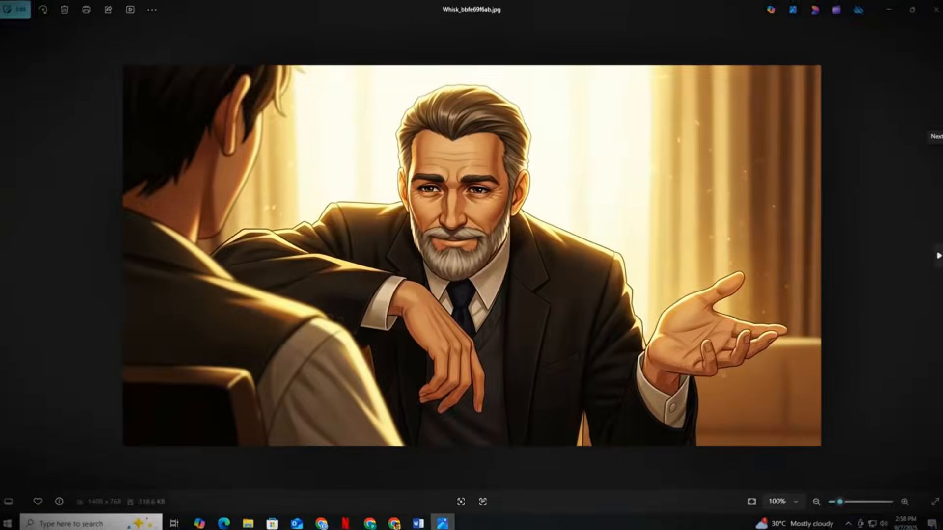
scroll(754, 188, "up", 1)
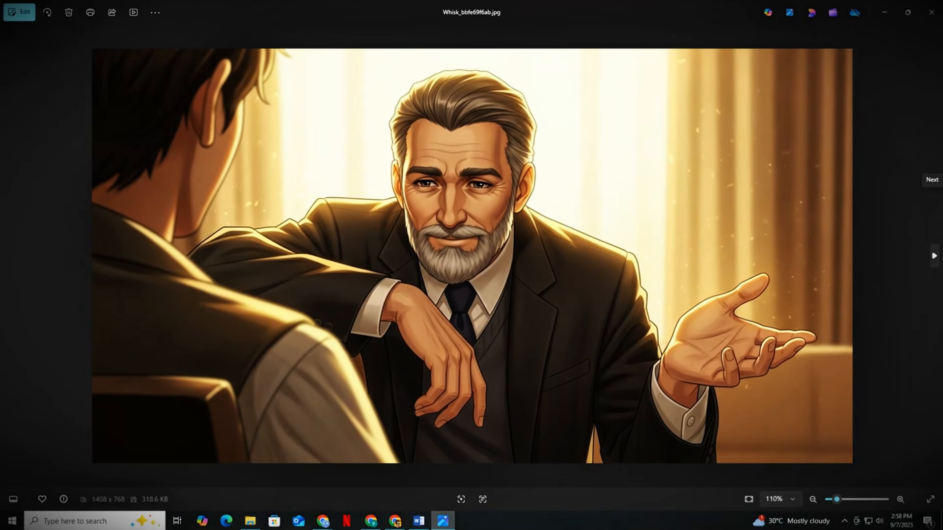
Return to the image-to-image page and generate an edit giving the person black beard and hair, cool sunglasses and a smoking cigar in his mouth
left_click(405, 521)
left_click(223, 317)
type("i want the bea")
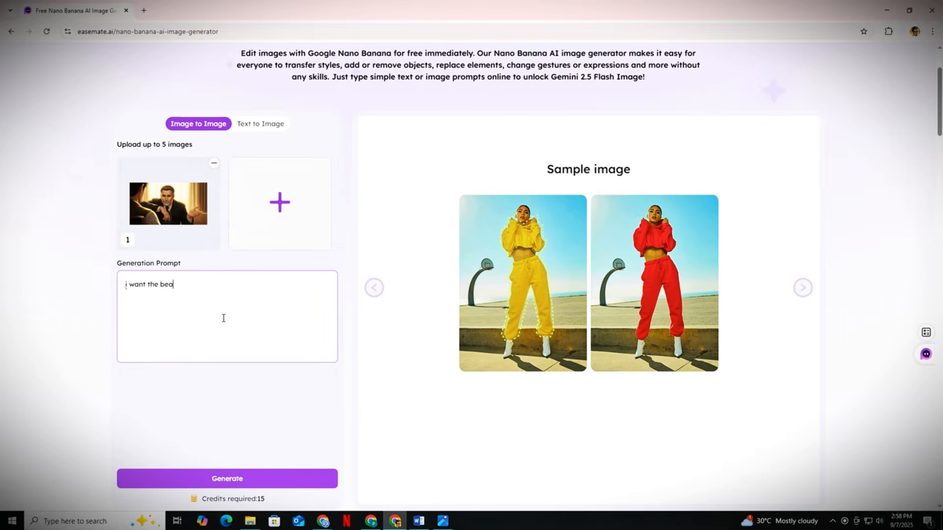
type("rd and hair of the person to be black, also")
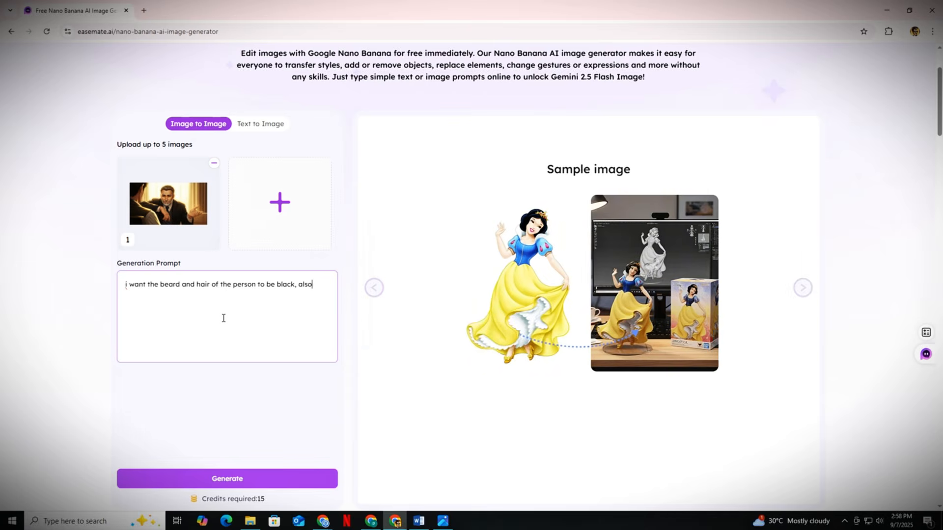
type(" he is wearing a cool sunglasses with a c")
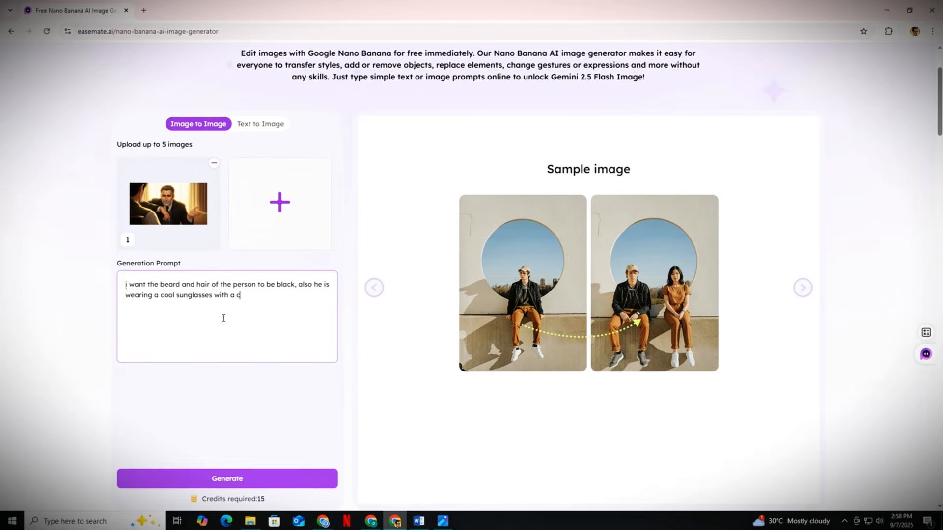
type("igar in his mouth and smoke is coming out of cigar.")
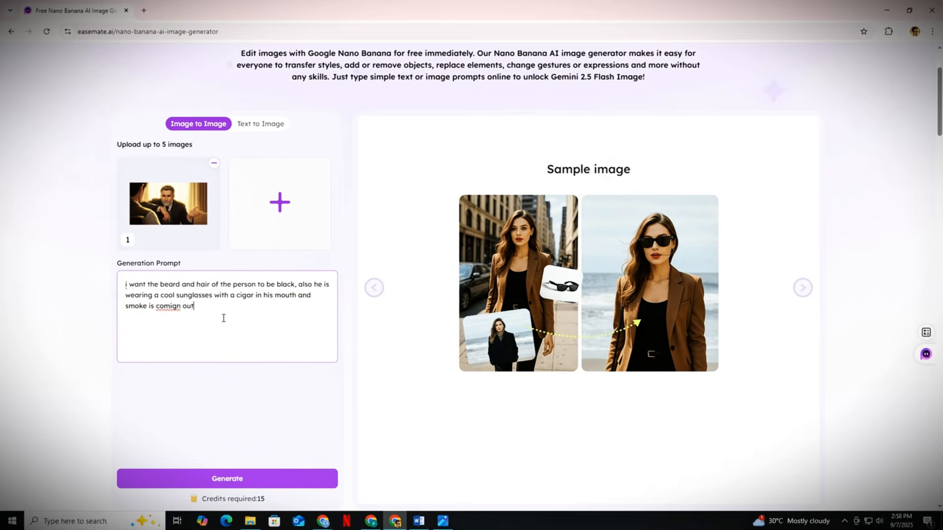
left_click(228, 478)
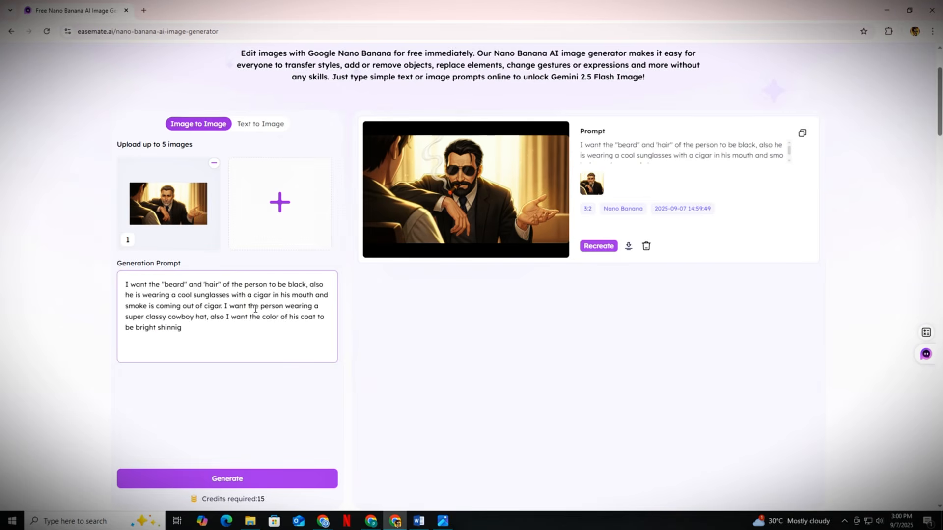
Generate a version with a super classy cowboy hat and a bright shining red coat, and view it enlarged
left_click(212, 485)
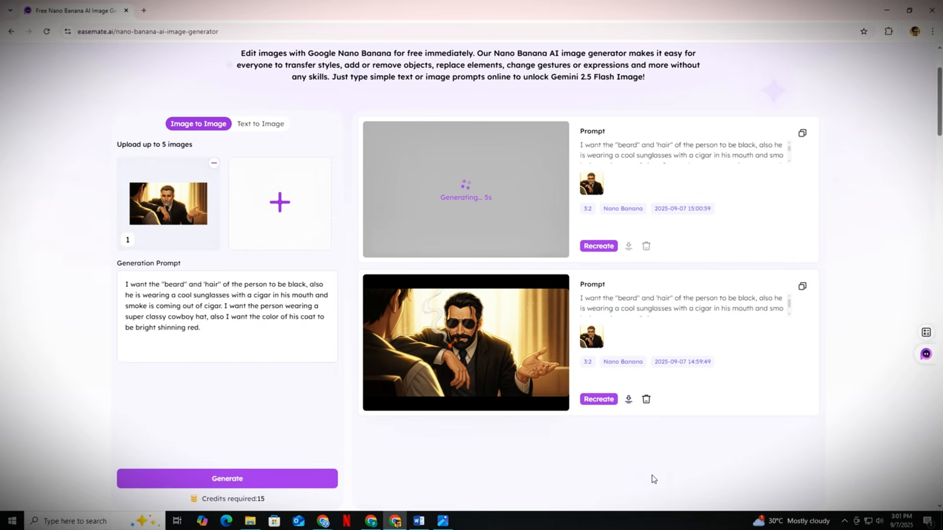
left_click(542, 190)
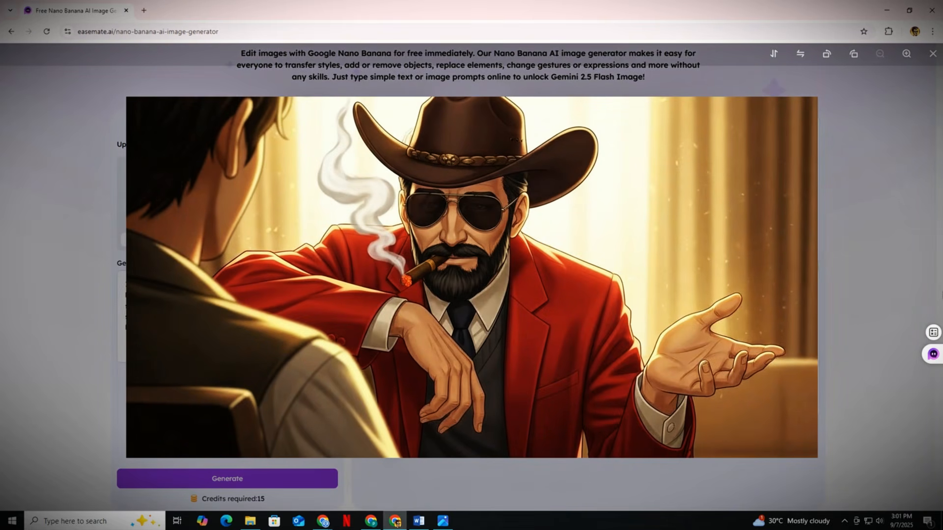
Add "I also want the background to change from room into a Volcano." to the prompt and generate the image
type("I also want the background to change from room into a Volcano.")
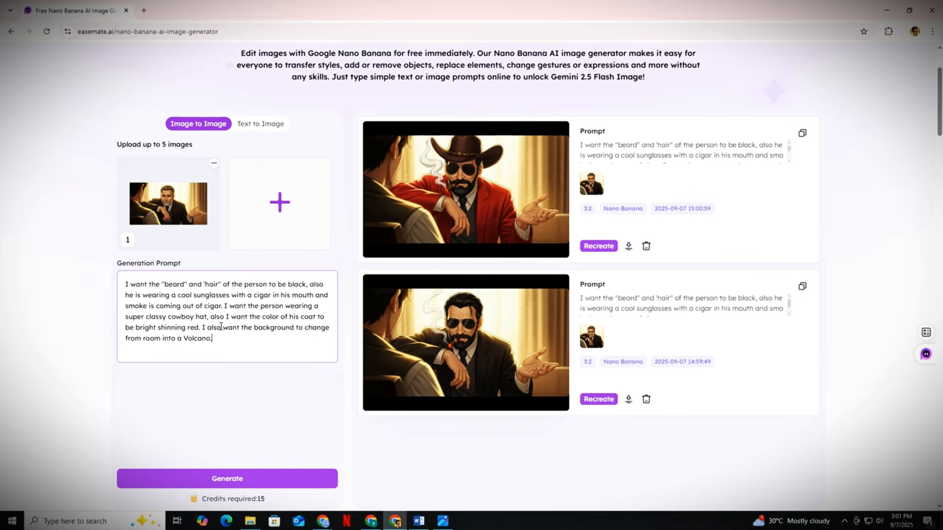
left_click_drag(202, 327, 237, 480)
left_click(237, 479)
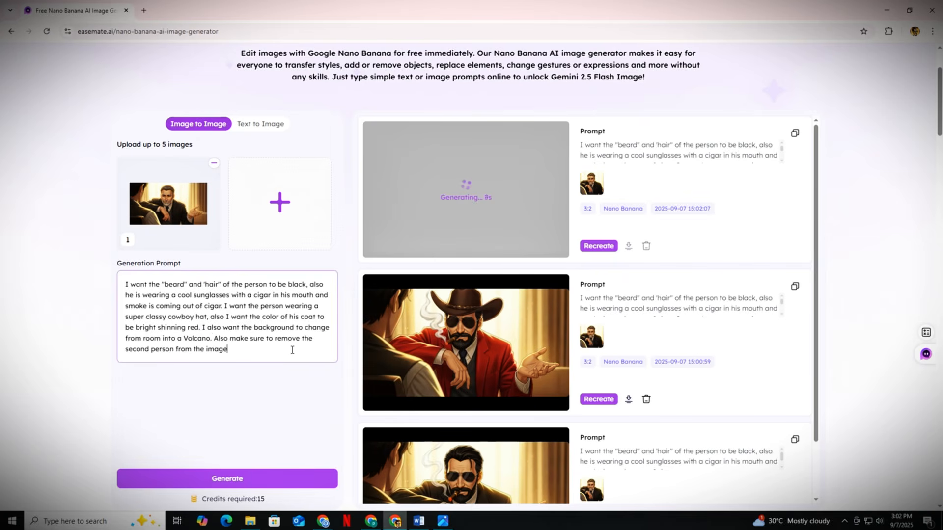
Generate another version with "Also make sure to remove the second person from the image." in the prompt, and view the two newest results enlarged
left_click_drag(247, 354, 213, 338)
left_click(227, 479)
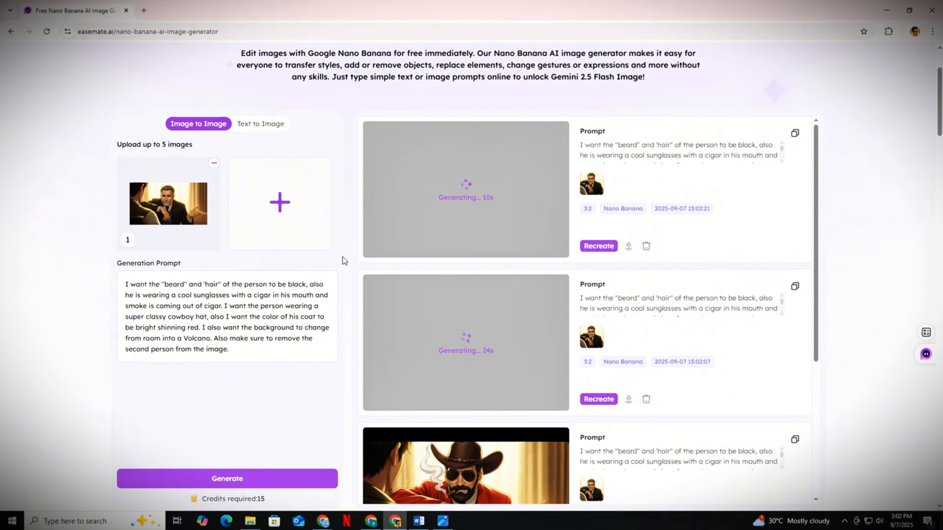
left_click(503, 364)
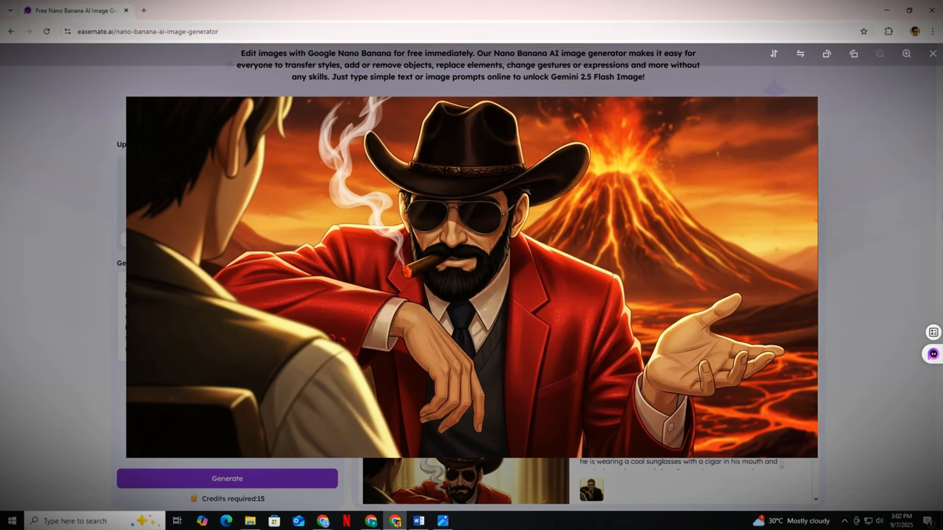
key("Escape")
left_click(427, 181)
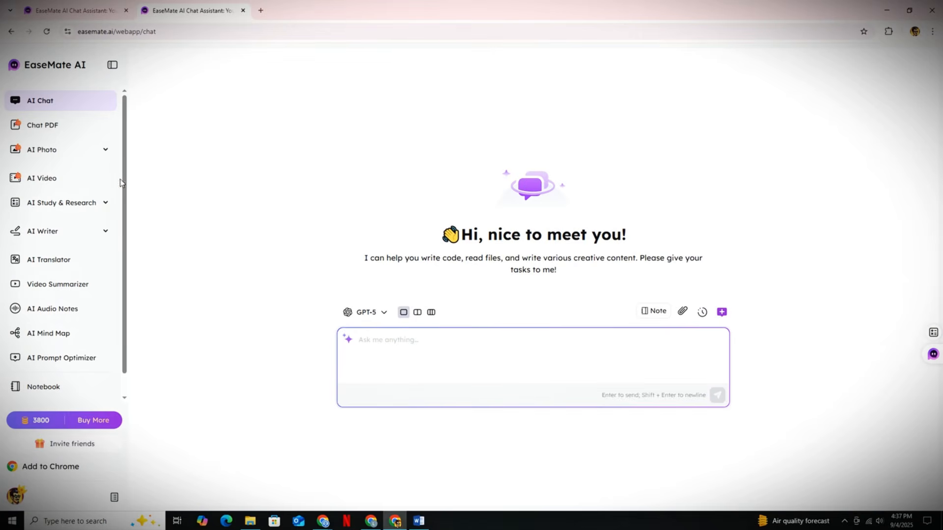
Open the AI Video Generator in image-to-video mode and upload the nighttime neon street image
left_click(95, 187)
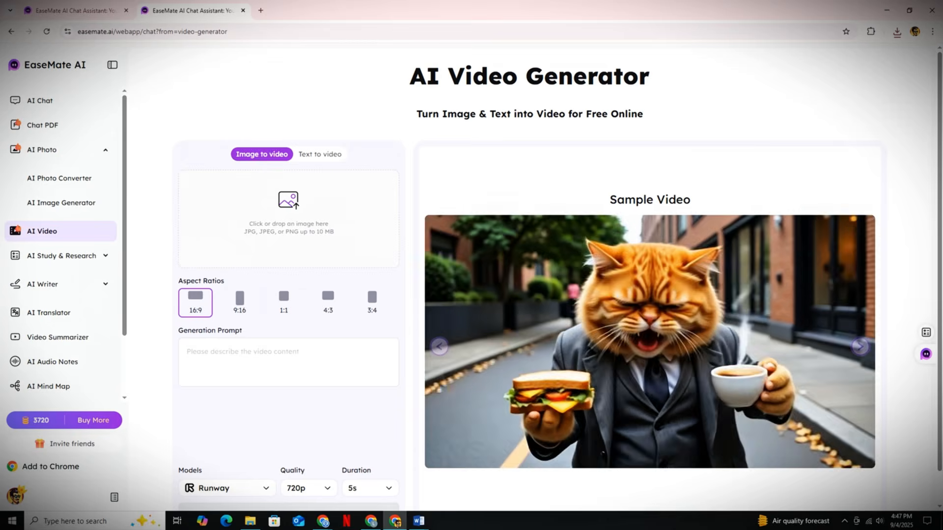
left_click(288, 211)
left_click(50, 100)
left_click(238, 148)
left_click(253, 218)
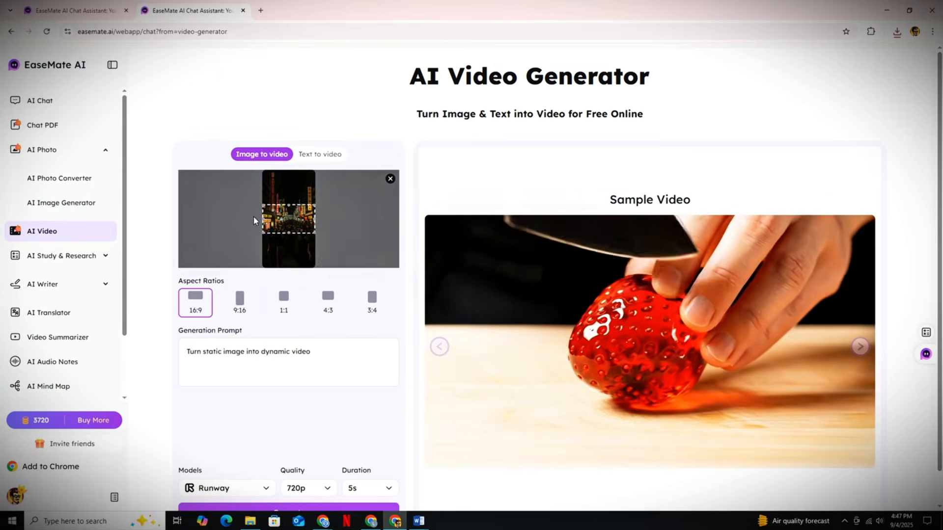
Set the video's aspect ratio to 9:16 and change the prompt to "Turn static image into a high quality dynamic video"
scroll(323, 282, "down", 1)
left_click_drag(179, 299, 204, 319)
type("a high quality")
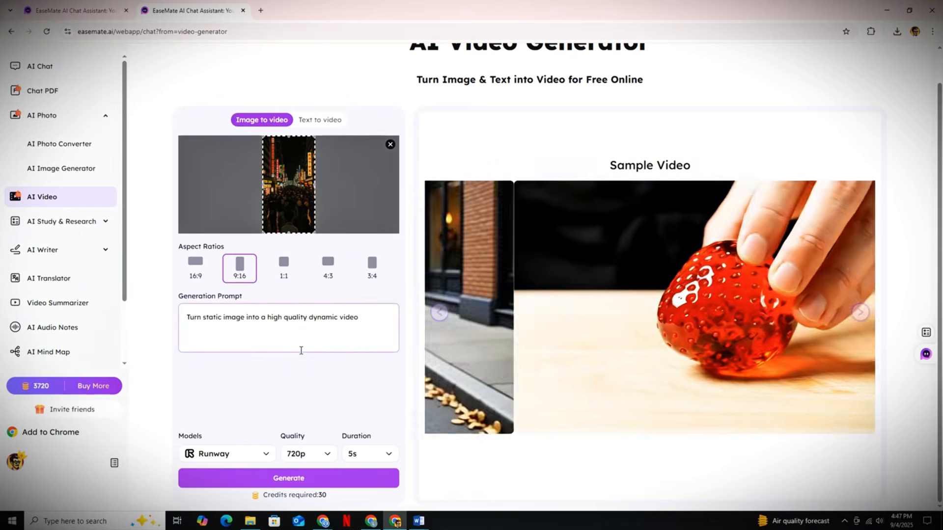
left_click_drag(361, 318, 184, 319)
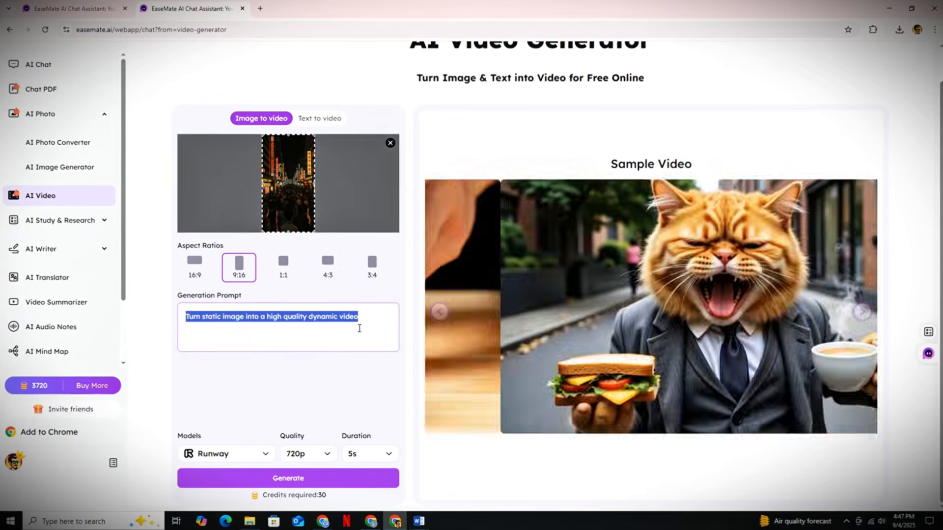
left_click(359, 328)
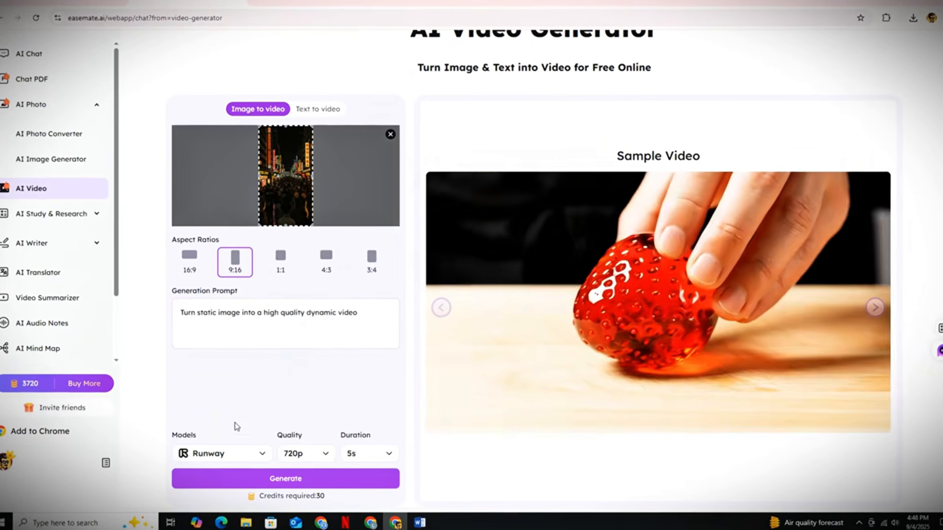
Look through the available video models and select Kling 1.6 Pro
left_click(230, 453)
left_click_drag(323, 342, 293, 403)
left_click(255, 408)
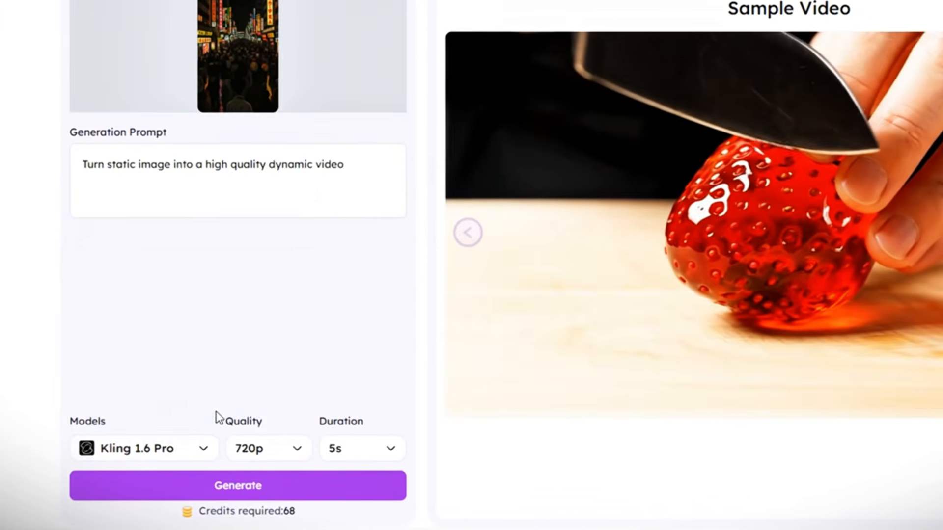
left_click(203, 448)
left_click(158, 350)
left_click(131, 400)
Set the duration to 10s, generate the video and replay the finished clip from its beginning
left_click(361, 449)
left_click(357, 511)
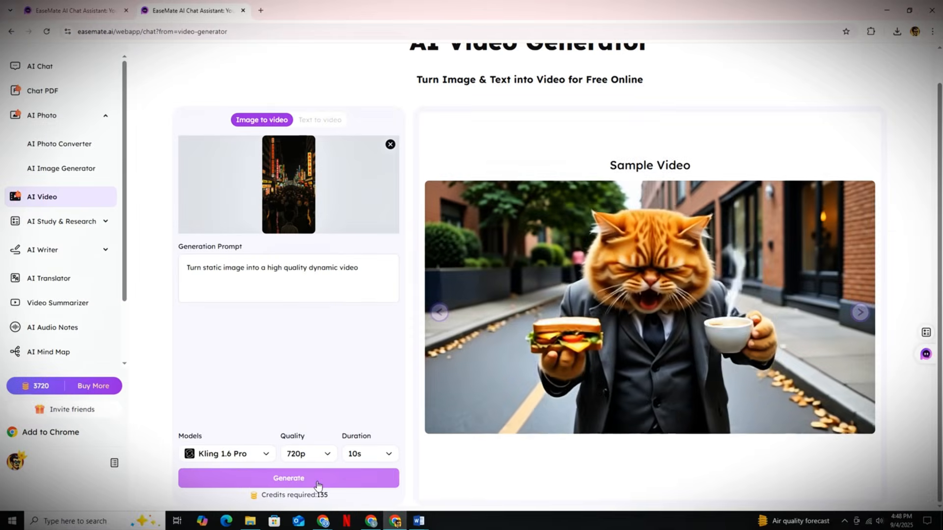
left_click(290, 491)
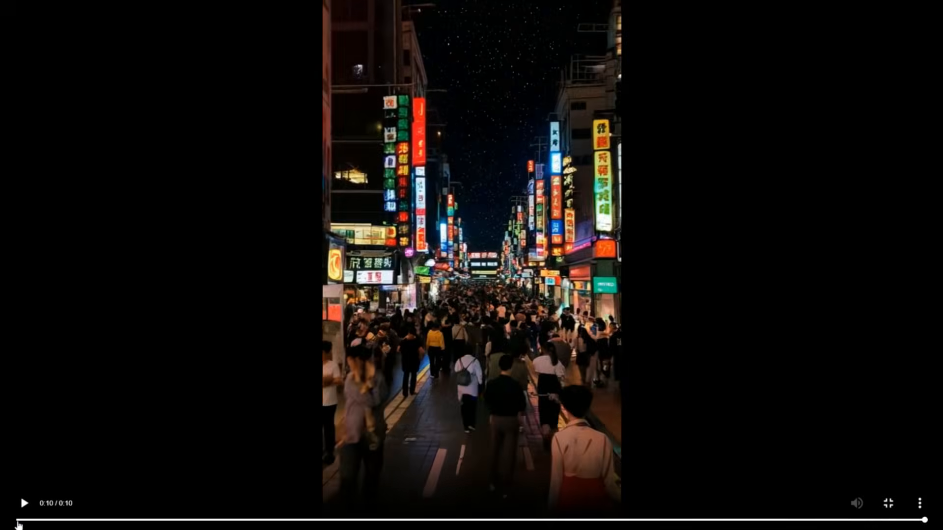
left_click(18, 521)
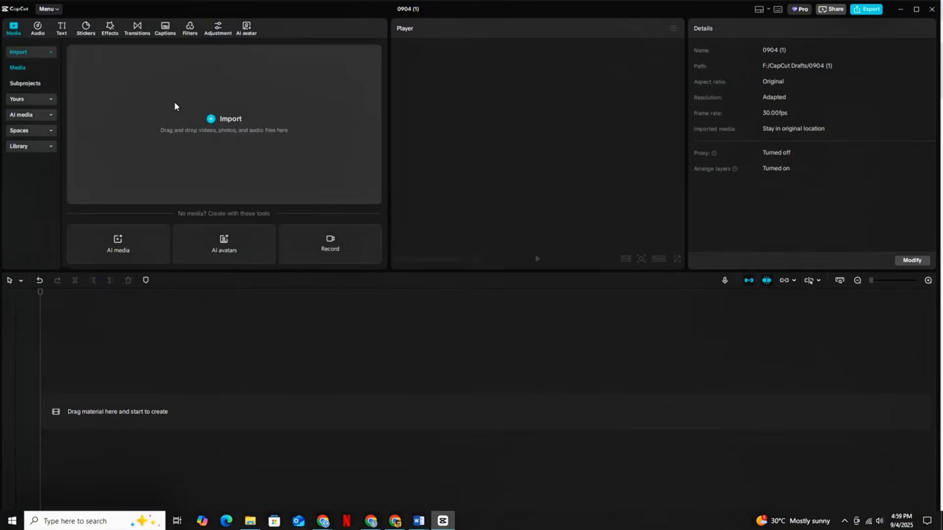
Switch to CapCut and import all the media files from the "materials used" folder into the project
left_click(175, 105)
left_click(44, 63)
double_click(90, 75)
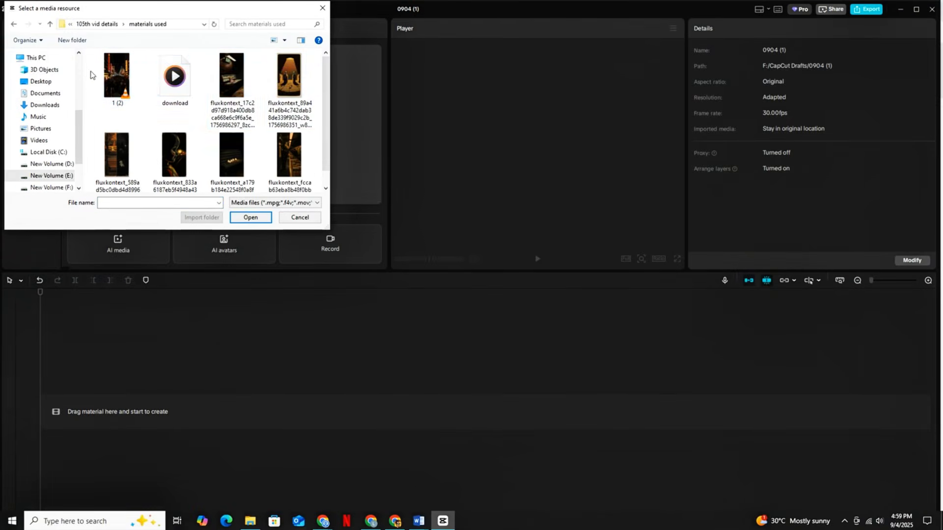
left_click_drag(91, 75, 327, 193)
left_click(251, 218)
Place download.wav on the timeline and cut the narration at the pauses within roughly its first 10 seconds
left_click_drag(162, 93, 134, 442)
left_click(124, 422)
key("ctrl+b")
left_click_drag(170, 437, 161, 437)
left_click(230, 419)
key("ctrl+b")
left_click(272, 424)
key("ctrl+b")
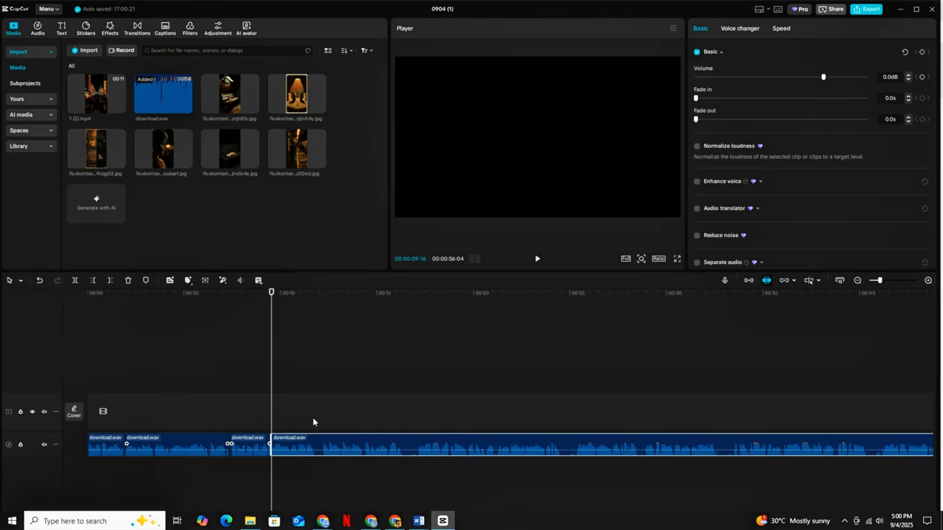
Split the narration at the pauses between about 12 and 30 seconds and trim the silence there
left_click(314, 423)
key("ctrl+b")
left_click(391, 423)
left_click(537, 422)
left_click(598, 423)
left_click(667, 423)
key("ctrl+b")
mouse_move(669, 443)
left_mouse_down()
mouse_move(684, 443)
mouse_move(652, 444)
mouse_move(687, 445)
left_mouse_up()
Split and trim the pauses in the remaining part of the narration, and play the audio back to check it
scroll(683, 422, "right", 5)
left_click(462, 423)
key("ctrl+b")
left_click(491, 423)
key("ctrl+b")
left_click(641, 423)
key("ctrl+b")
left_click(745, 424)
key("ctrl+b")
left_click_drag(746, 444, 751, 444)
left_click_drag(759, 444, 754, 445)
scroll(726, 421, "left", 10)
left_click(110, 399)
key("space")
key("space")
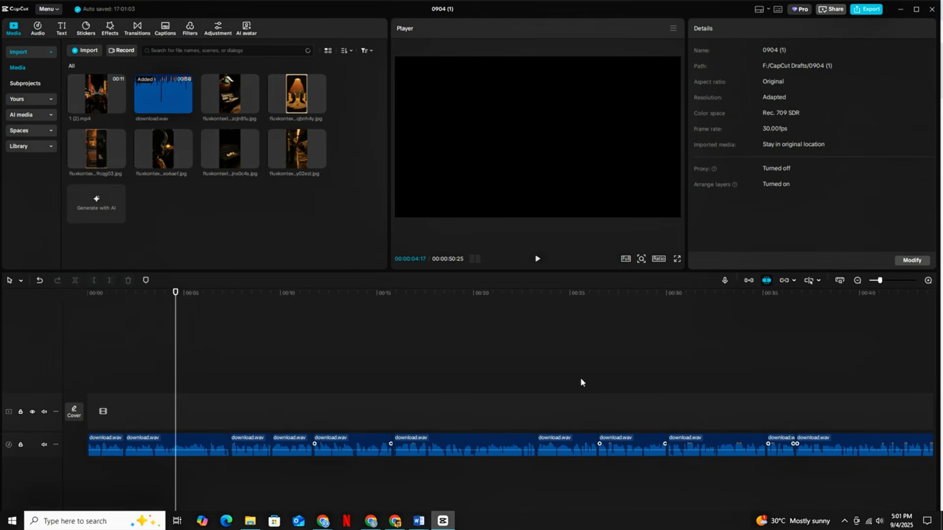
Set the project's aspect ratio to 9:16 and play the narration from the start
left_click(659, 259)
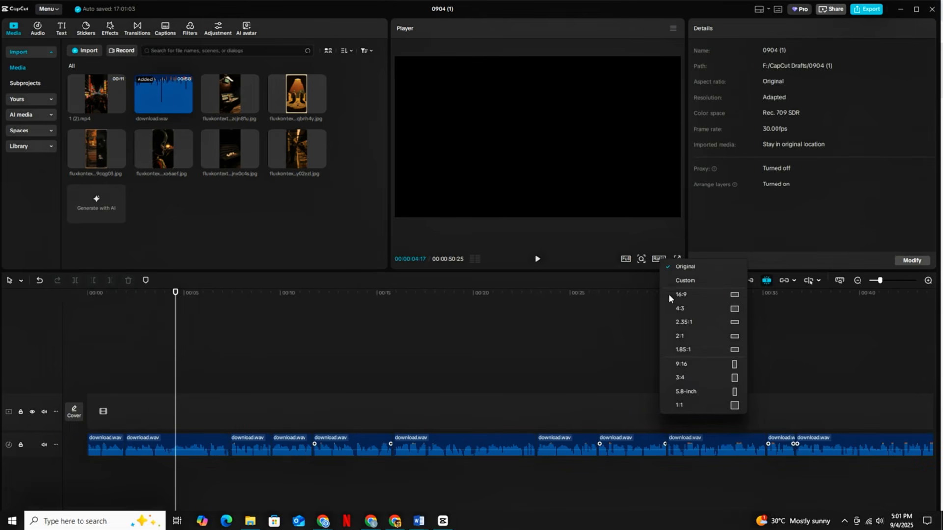
left_click(717, 364)
left_click(89, 393)
key("space")
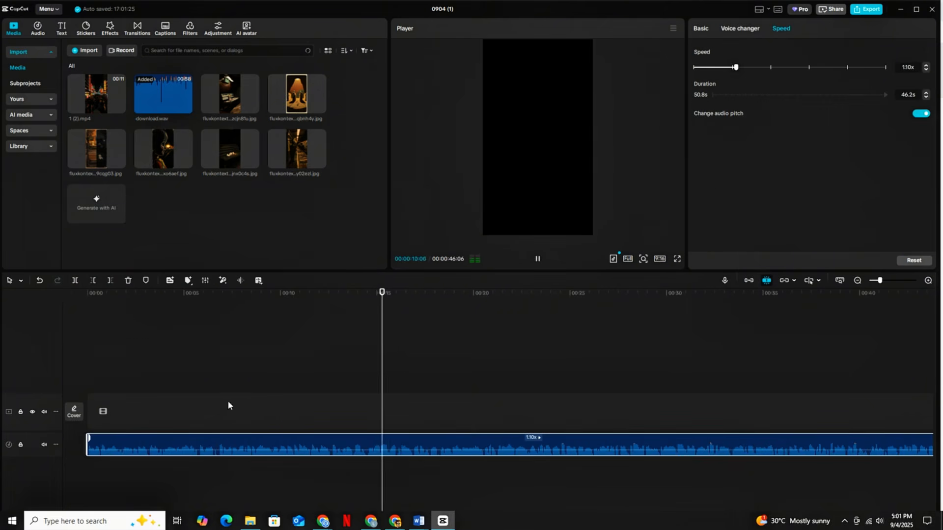
Place 1 (2).mp4 at the start of the video track and trim its end to a length of 00:00:06:23
left_click(138, 418)
left_click_drag(95, 110, 137, 408)
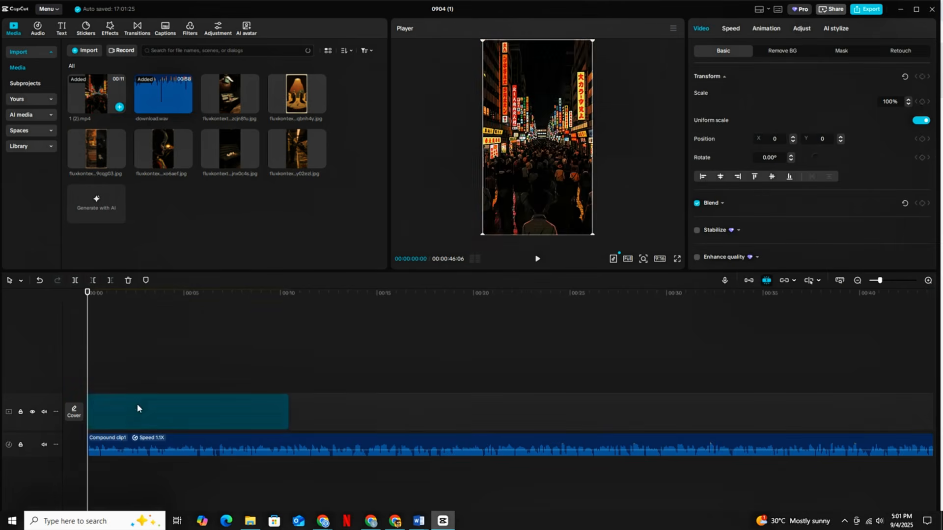
key("space")
key("space")
key("ctrl+b")
key("Delete")
Add the fluxkontext_fccab63 image right after the street video, followed by the fluxkontext_17c2d97 image
key("space")
left_click_drag(296, 148, 219, 409)
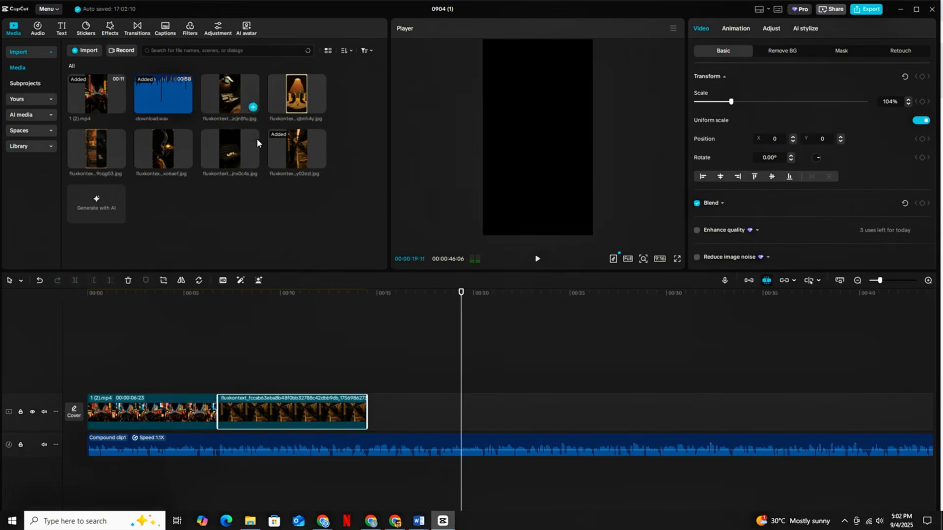
left_click(256, 105)
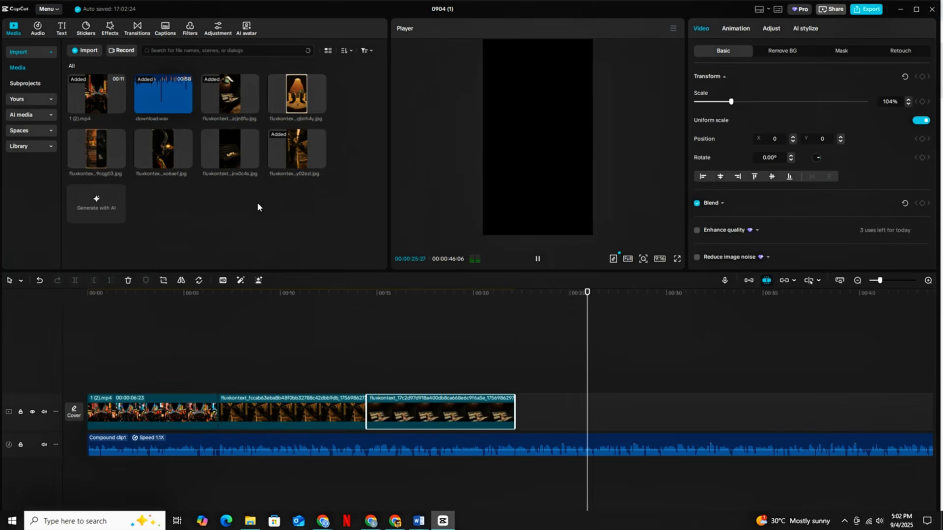
Add the fluxkontext_a179b184 bench image after the doll image, adjust its end, and place the fluxkontext_589ad5bc split-panel image behind it
left_click(254, 161)
left_click_drag(612, 407, 631, 408)
left_click(579, 353)
left_click(538, 157)
left_click_drag(592, 235, 594, 239)
left_click_drag(96, 149, 639, 412)
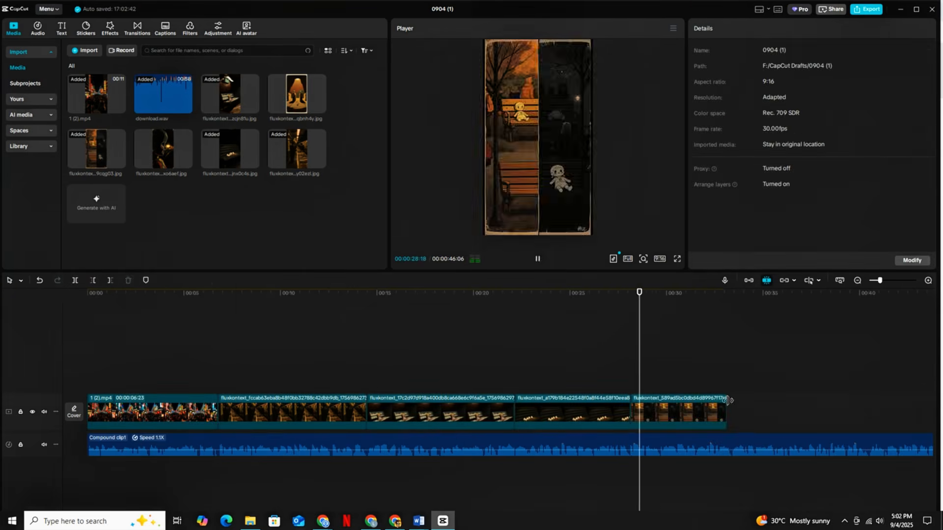
Adjust the end of the split-panel image and add the fluxkontext_89a441a6 ticket gates image right after it
left_click(727, 400)
left_click_drag(482, 415, 528, 423)
left_click_drag(297, 93, 536, 410)
left_click(541, 413)
left_click_drag(593, 236, 595, 239)
Extend the ticket gates image and add the side-profile face image after it, fitting its end to the end of the narration
key("space")
left_click_drag(626, 411, 653, 410)
left_click_drag(163, 149, 660, 411)
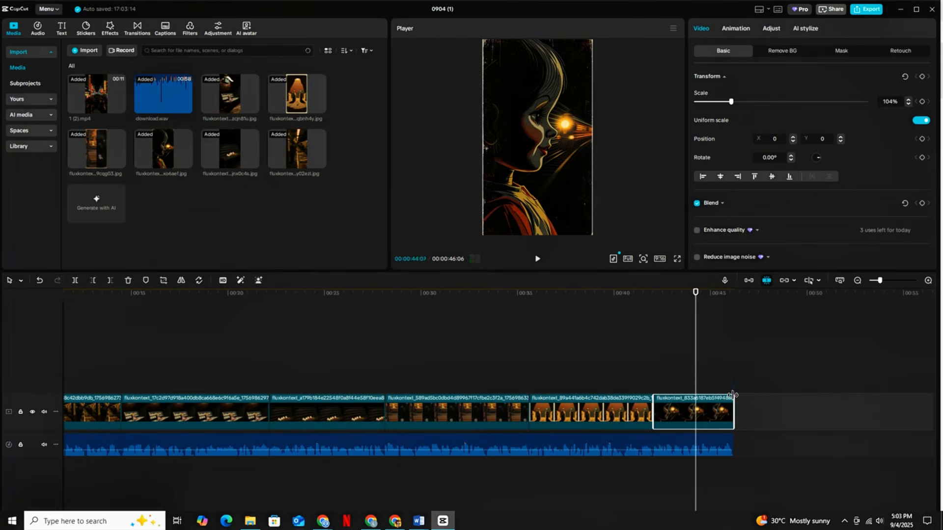
key("space")
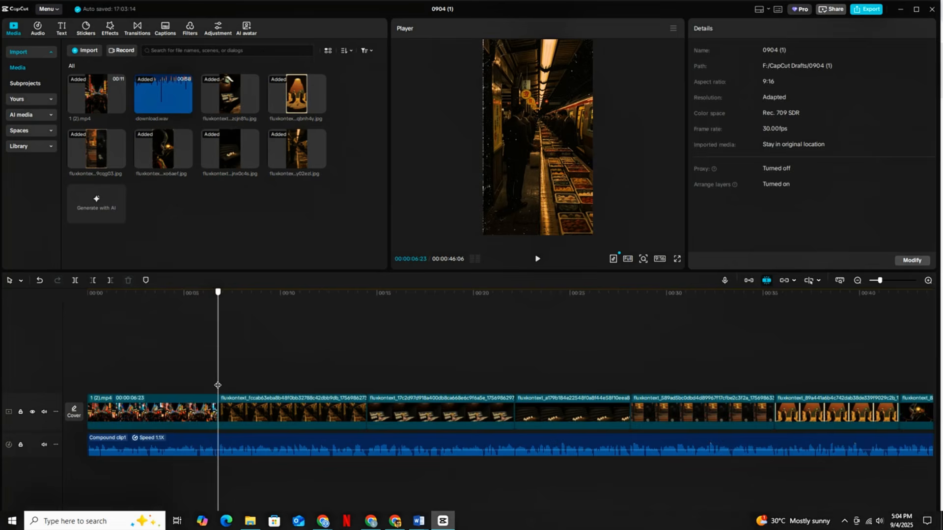
Animate the train platform image with a transform keyframe at its start and a scale of 156% with a shifted position at its end
left_click(233, 425)
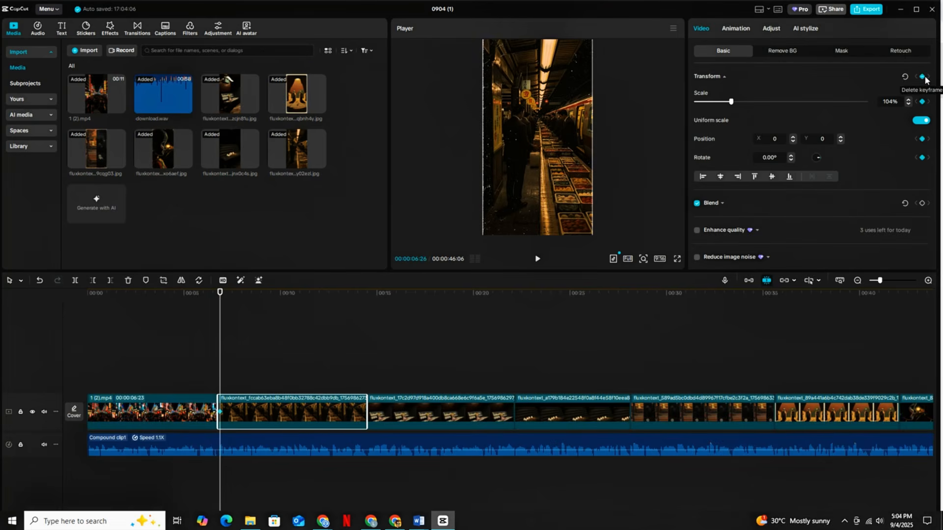
left_click(340, 378)
left_click(363, 403)
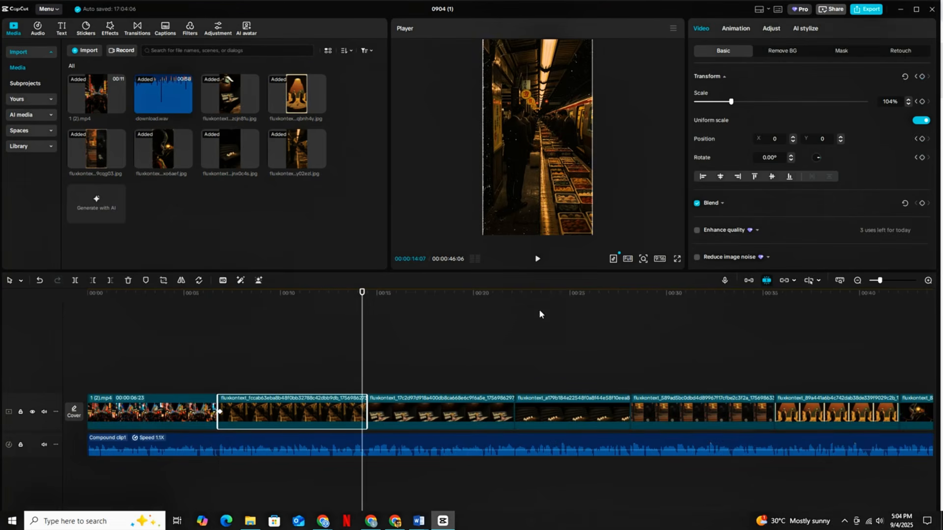
left_click_drag(732, 105, 749, 133)
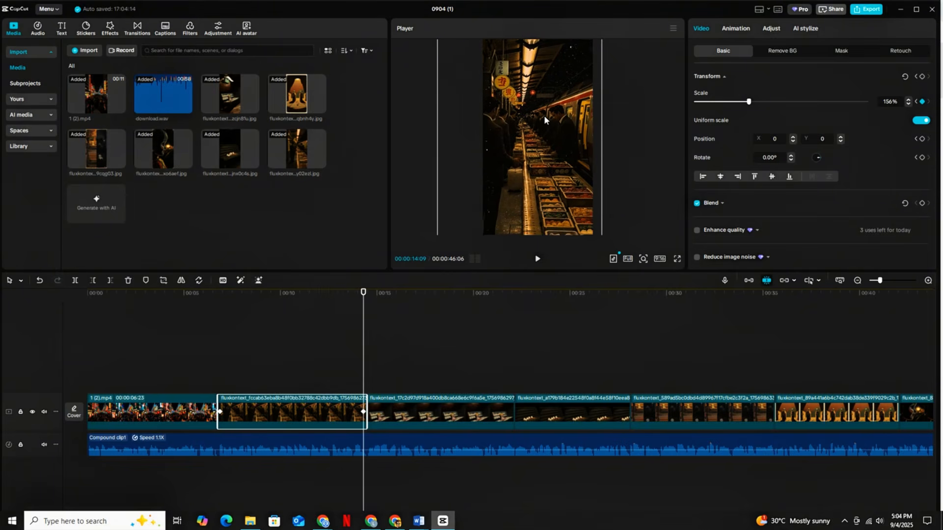
left_click_drag(539, 121, 535, 133)
Play the train platform image's zoom animation in full screen and return to the editor
left_click(226, 380)
key("space")
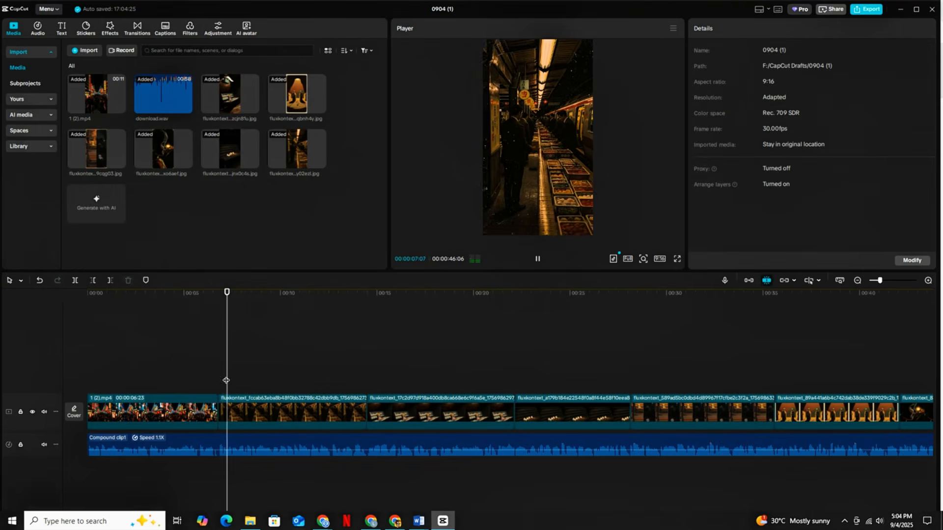
left_click(677, 261)
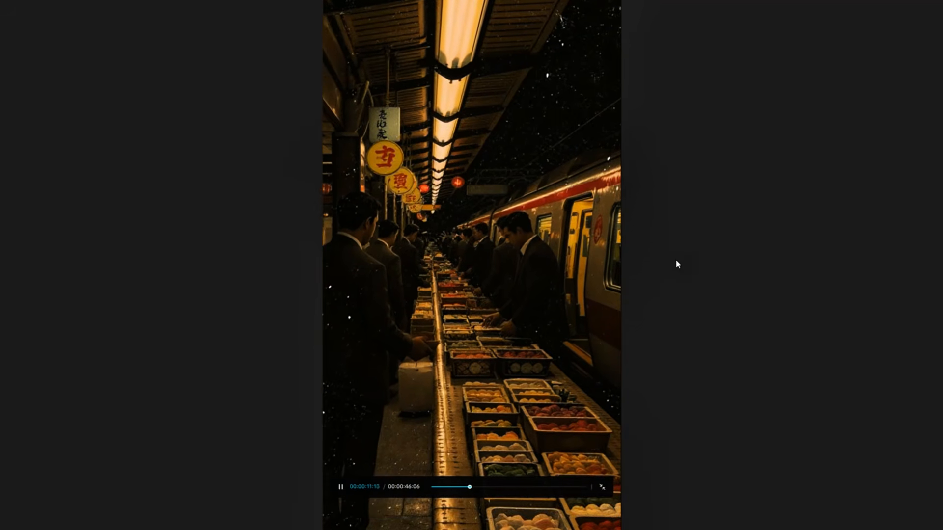
key("Escape")
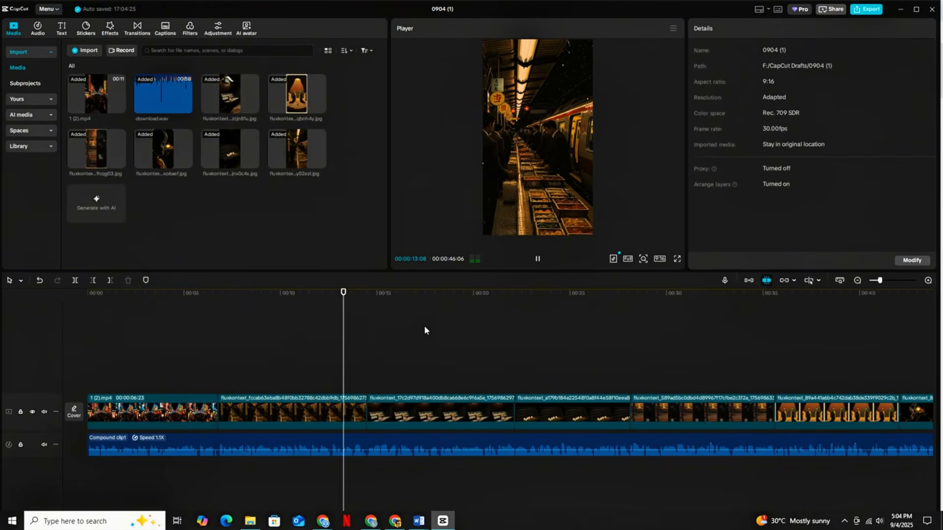
left_click_drag(364, 383, 366, 383)
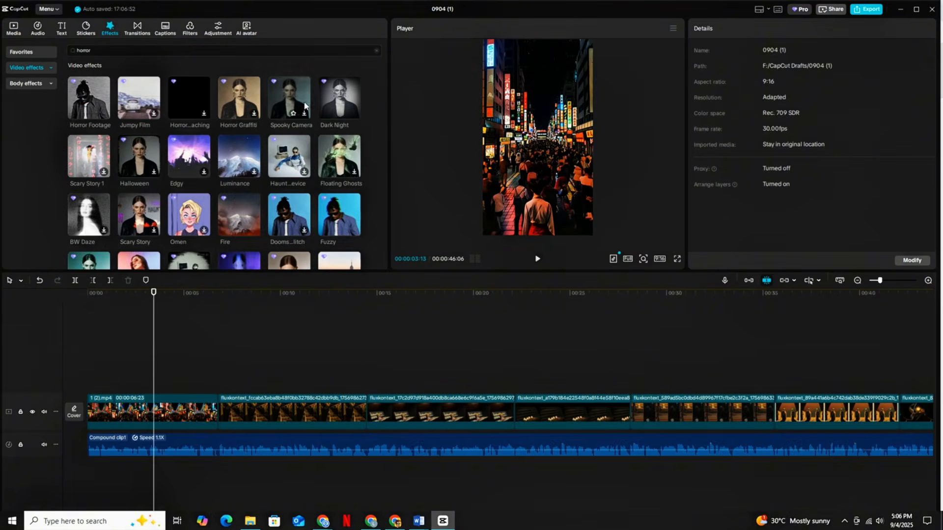
Browse the horror video effects and apply a Screen video effect to the fluxkontext_a179b184 bench image
left_click(333, 215)
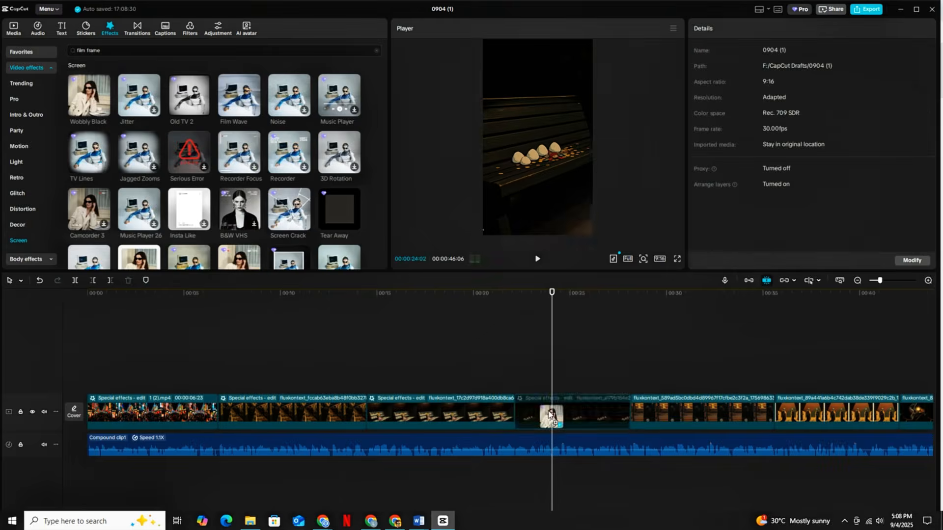
left_click_drag(551, 417, 537, 390)
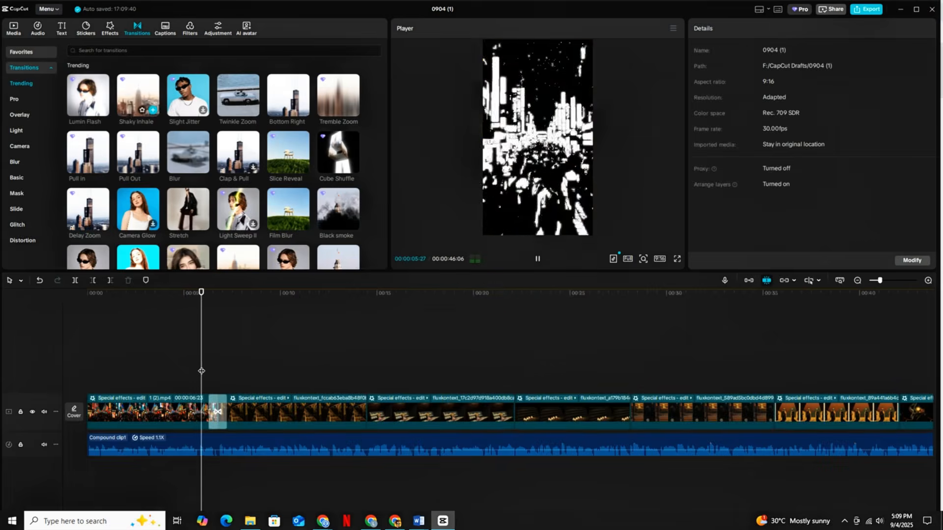
Add transitions between the images, with a Black Fade before the split-panel image, and adjust the Black Fade's duration
key("space")
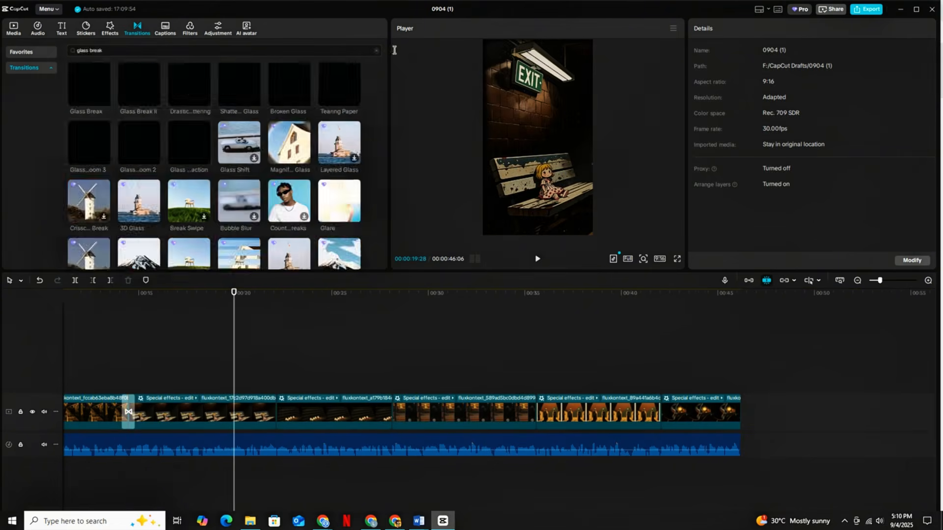
left_click_drag(102, 99, 140, 165)
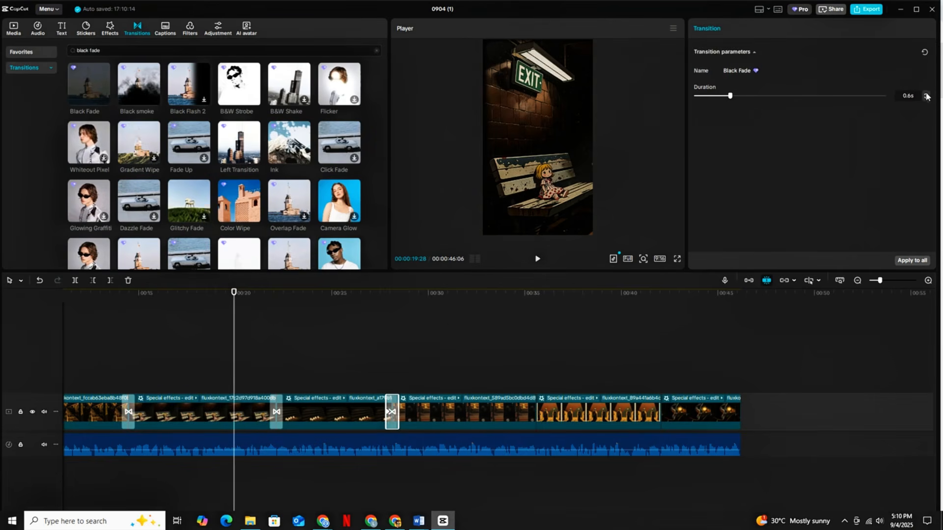
left_click(928, 95)
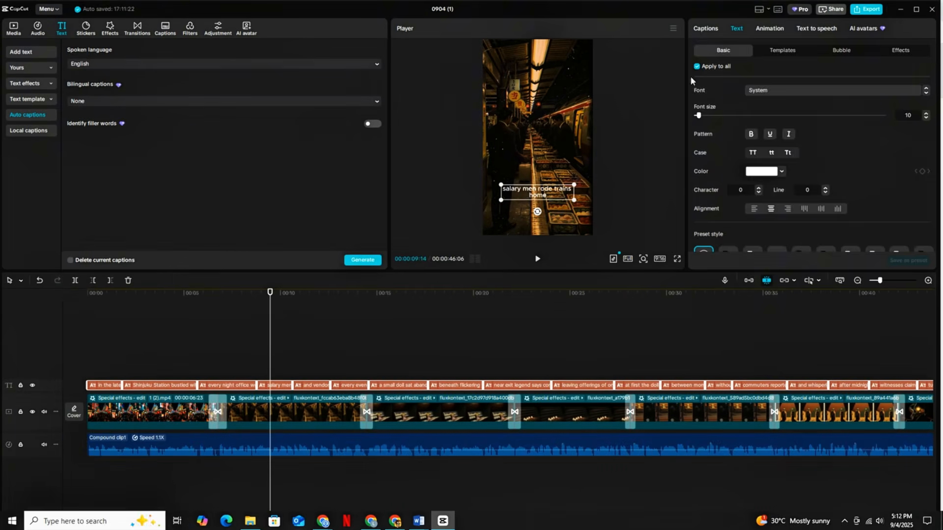
Apply a white italic text template to all auto captions and check it on the video
left_click(783, 50)
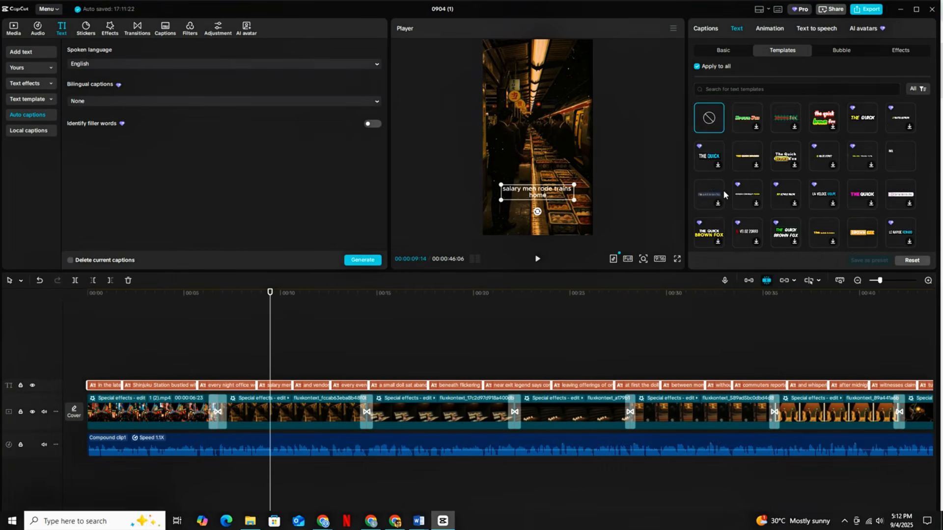
scroll(818, 185, "down", 2)
left_click(825, 172)
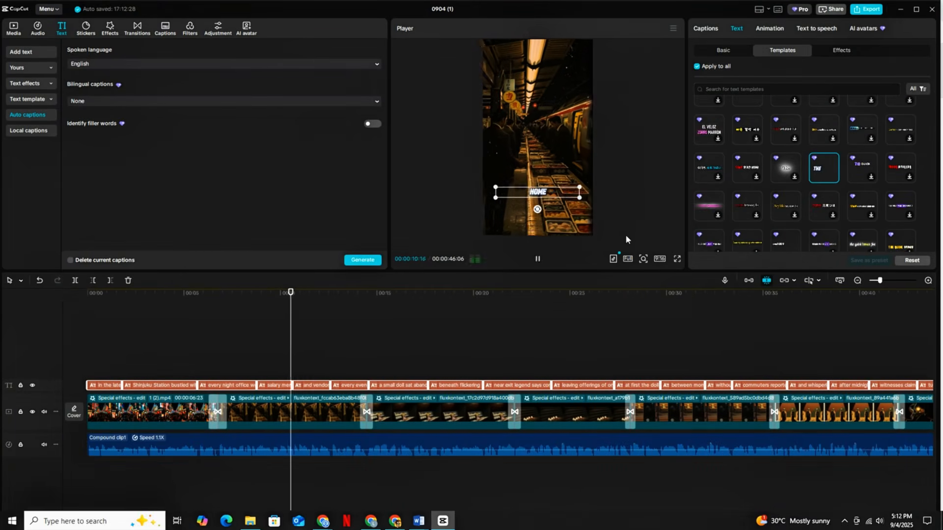
left_click(405, 349)
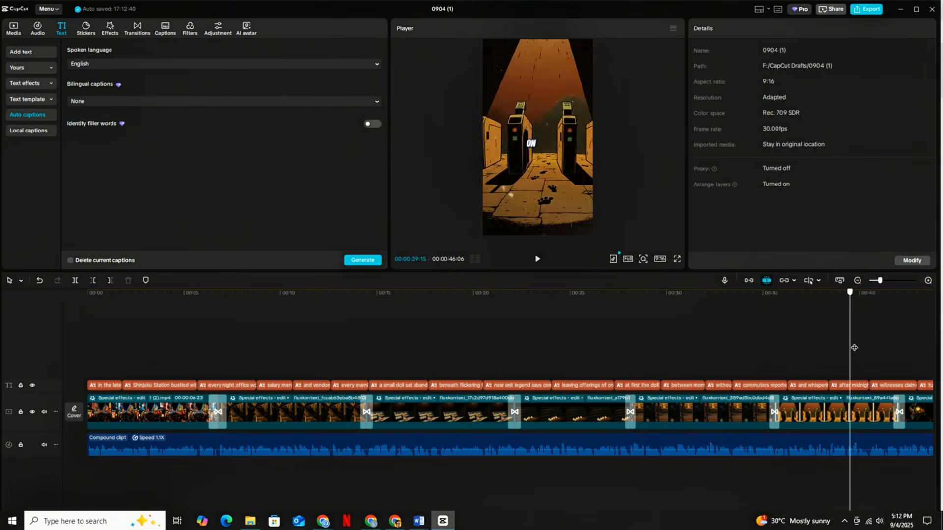
Add the 8K filter above the captions from the start of the timeline and fit its length to the end of the video
left_click(188, 30)
left_click(140, 50)
type("8k")
key("Return")
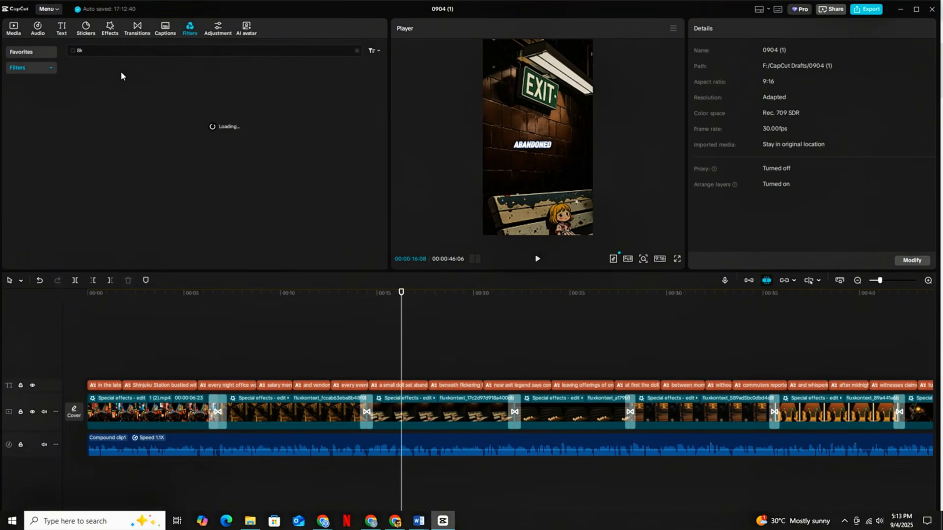
left_click(357, 51)
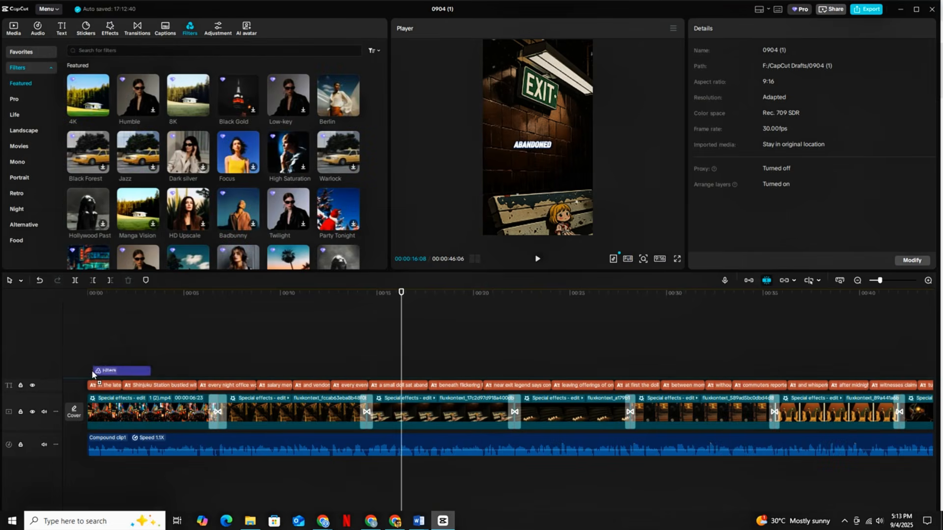
left_click_drag(92, 374, 472, 373)
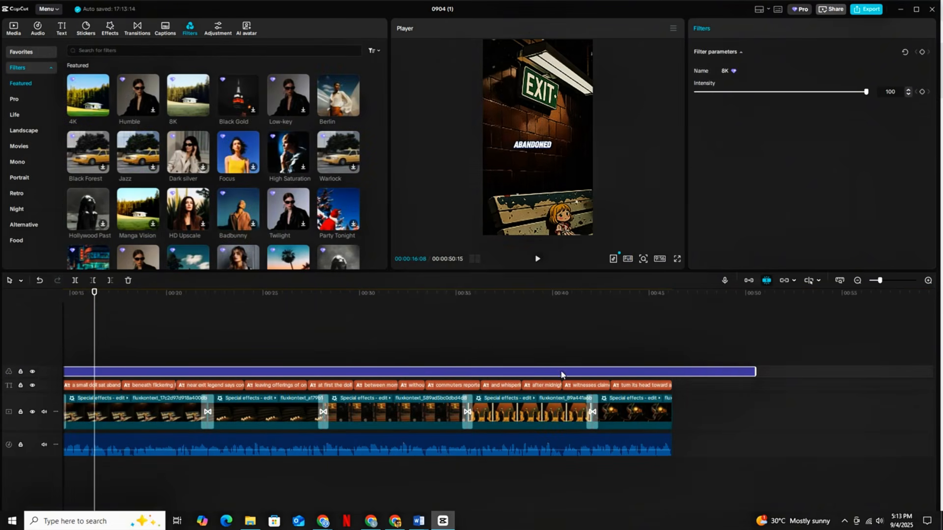
left_click_drag(755, 372, 672, 372)
left_click(497, 374)
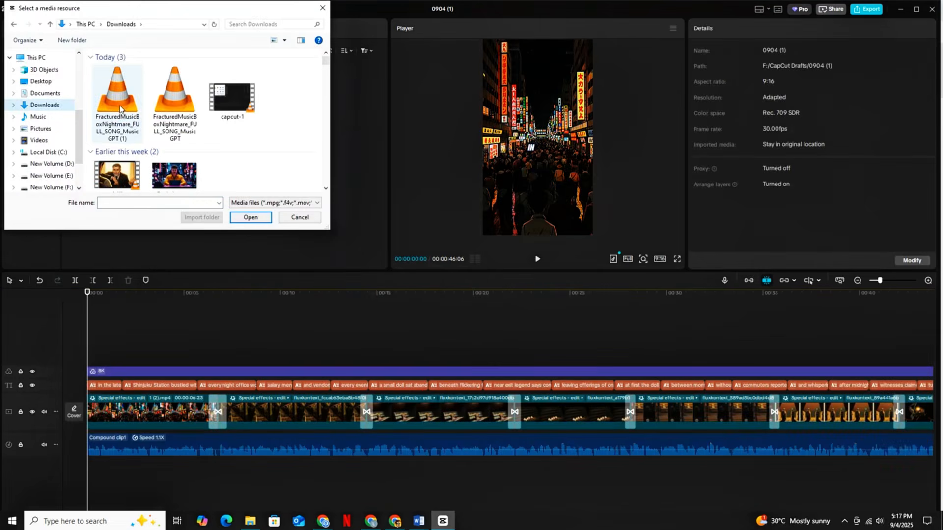
Import the two FracturedMusicBoxNightmare songs, preview them, and place FracturedMusicBoxNightmare_FULL_SONG_MusicGPT.mp3 under the narration at the start
left_click(250, 217)
left_click(93, 196)
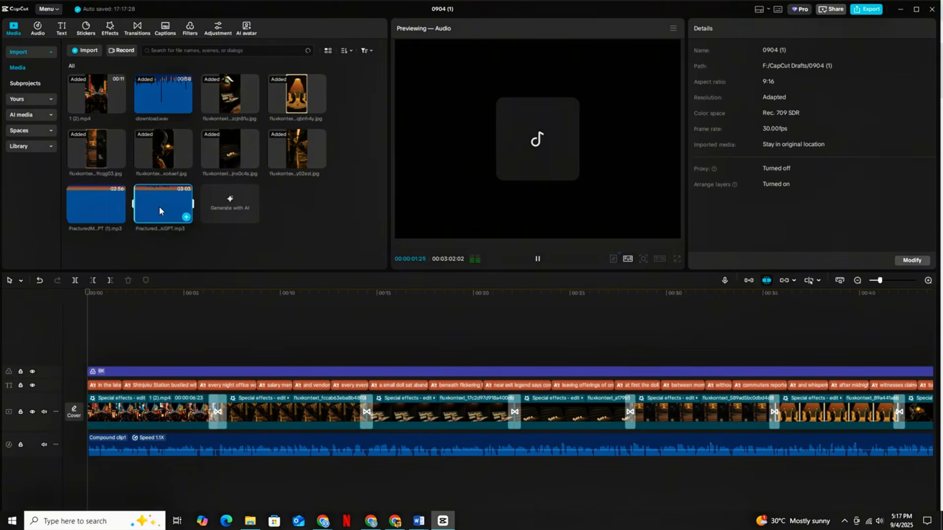
left_click_drag(159, 206, 91, 473)
Cut off the background music beyond the end of the video
left_click(858, 280)
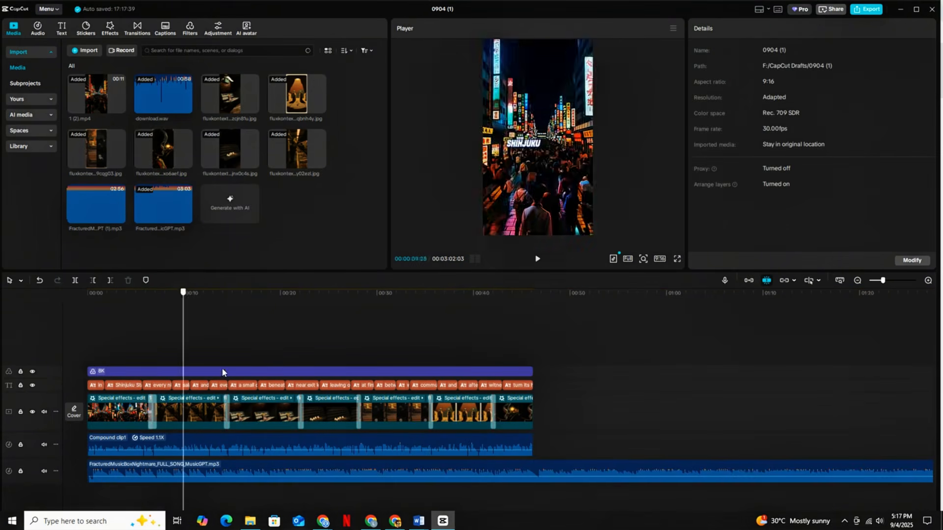
left_click(532, 347)
left_click(525, 471)
key("w")
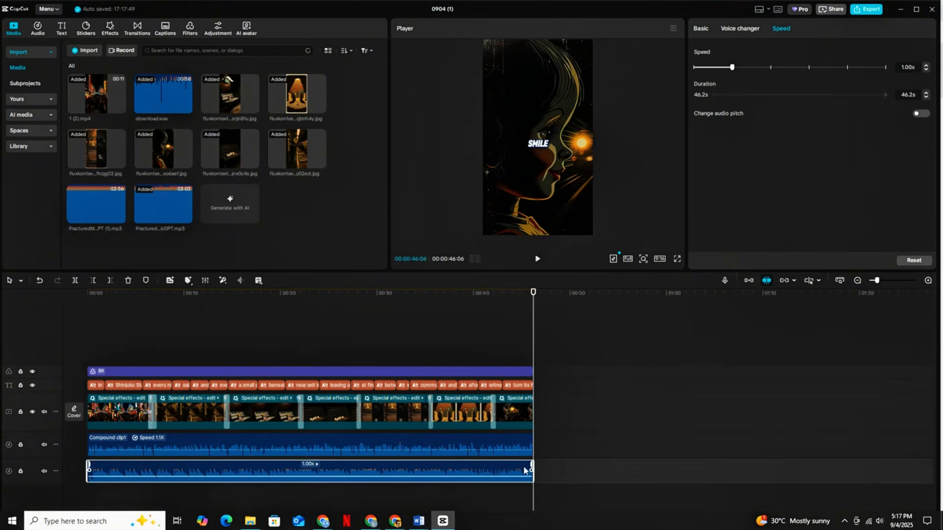
Set the background music's volume to -21.0 dB with a 1.0 s fade-out, and play the video to check the mix
left_click(701, 28)
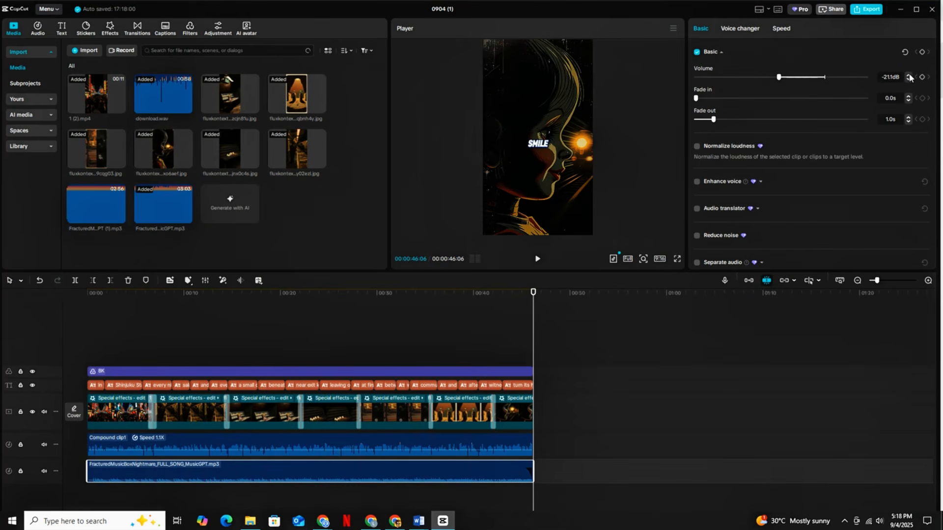
left_click(227, 344)
left_click(267, 471)
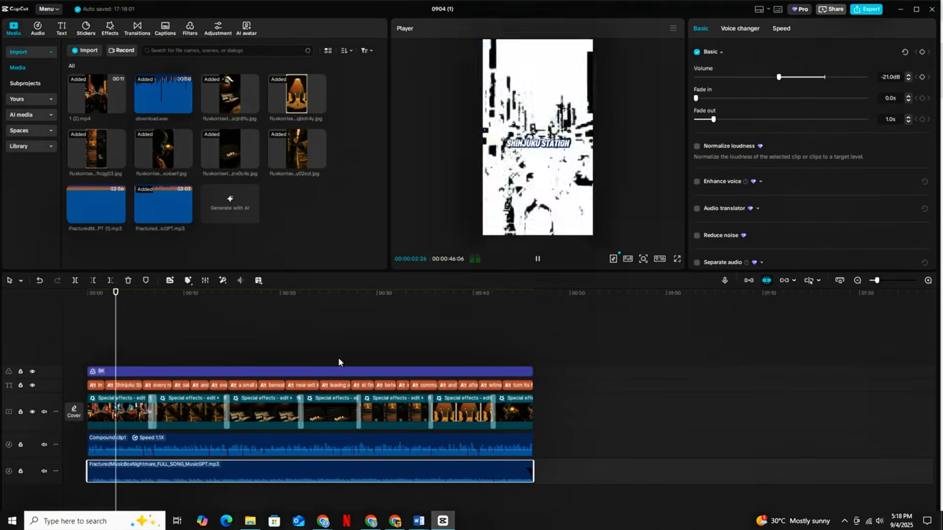